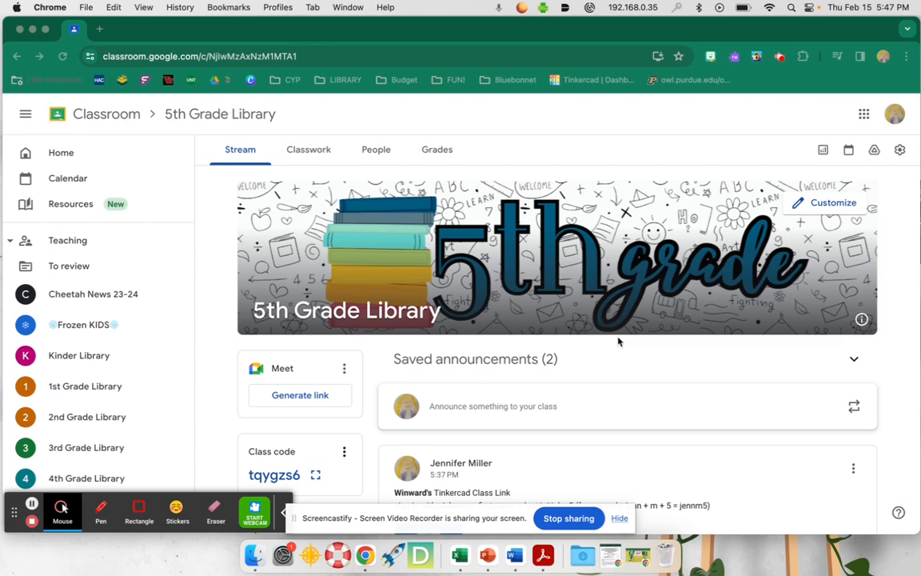
# Open the Tinkercad class link in the newest stream announcement and choose to join the class with a nickname.
pyautogui.scroll(-5, 579, 308)
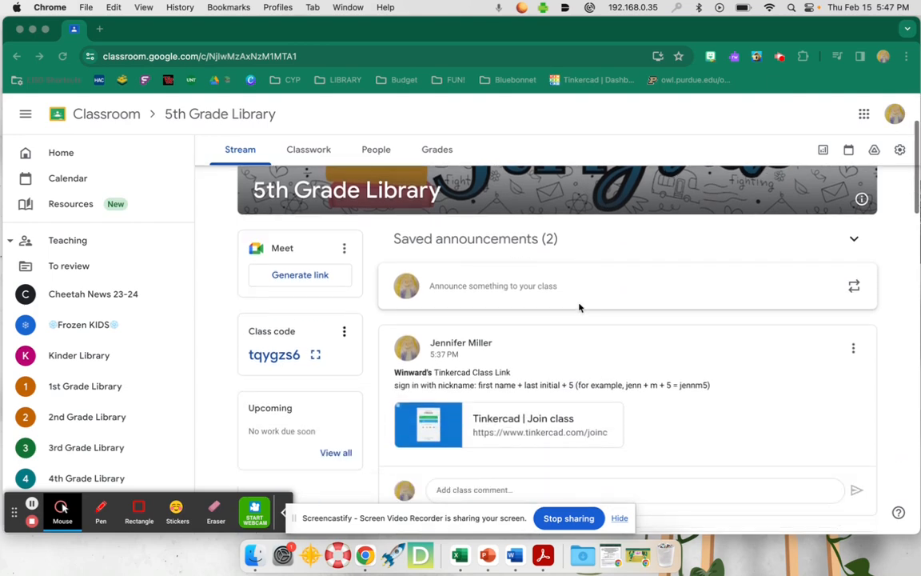
pyautogui.scroll(-1, 580, 308)
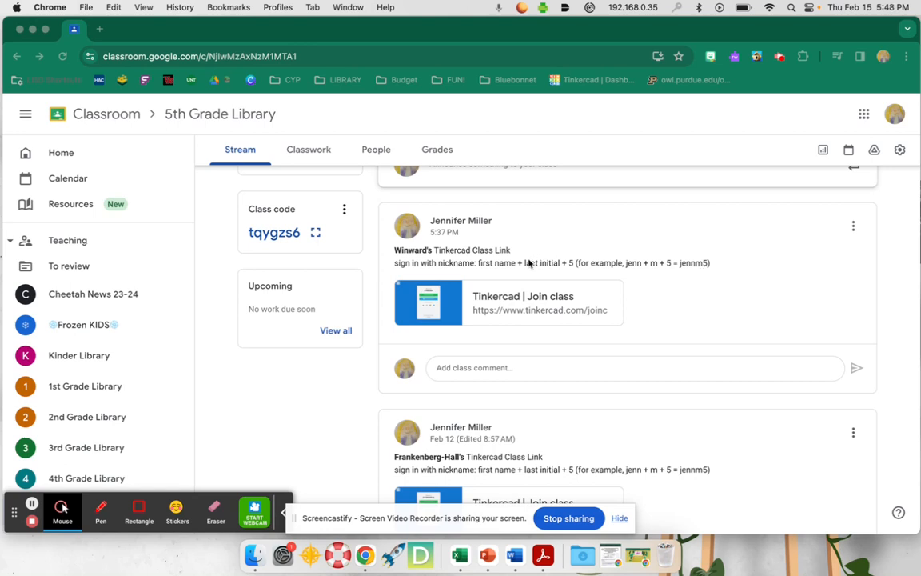
pyautogui.click(512, 297)
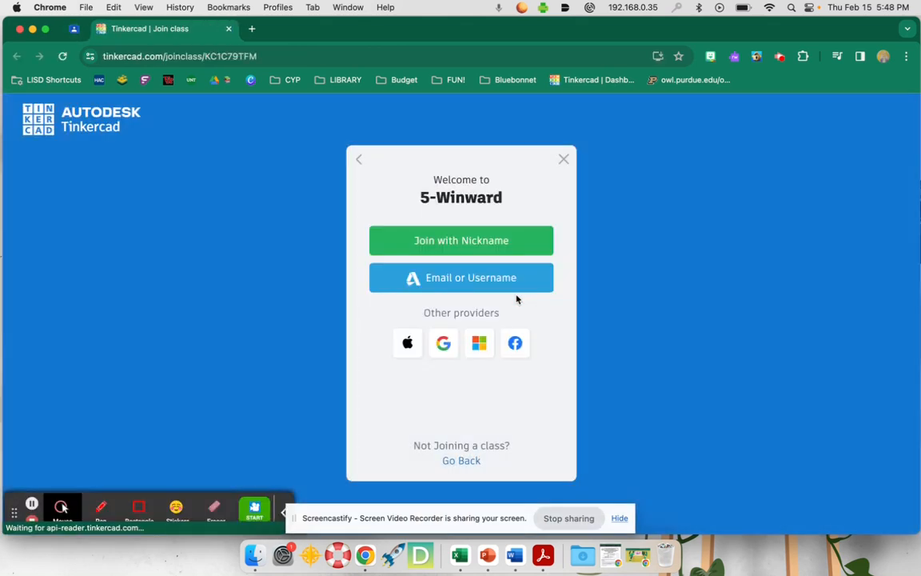
pyautogui.click(473, 243)
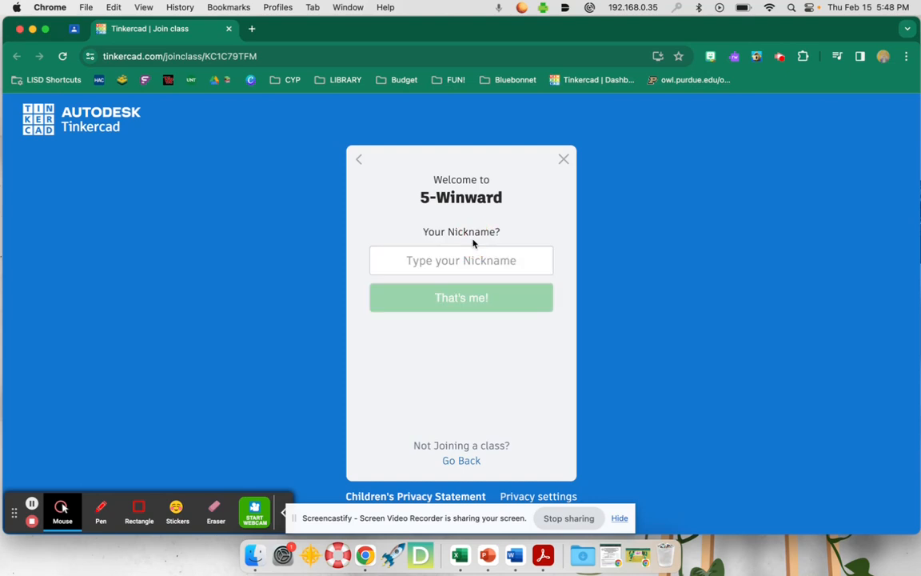
pyautogui.click(471, 261)
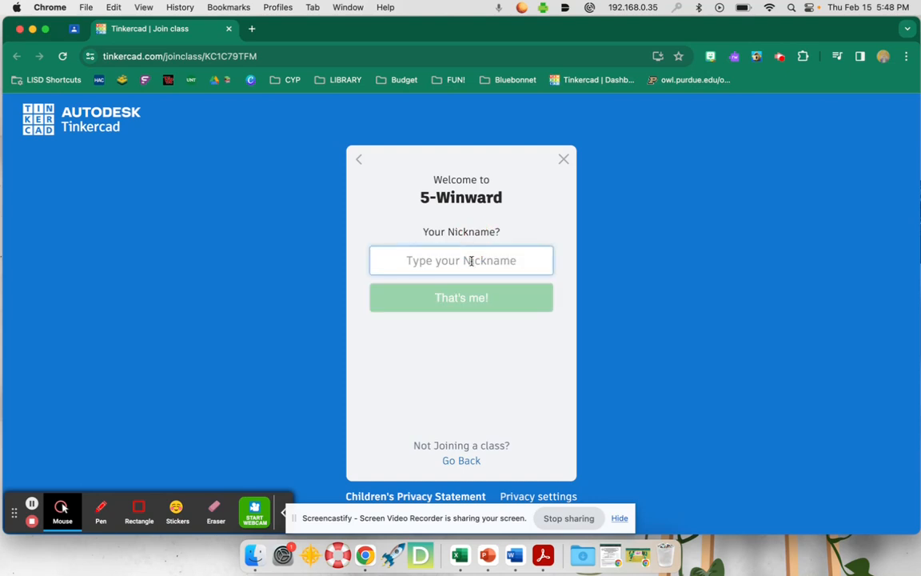
pyautogui.write('jennm5')
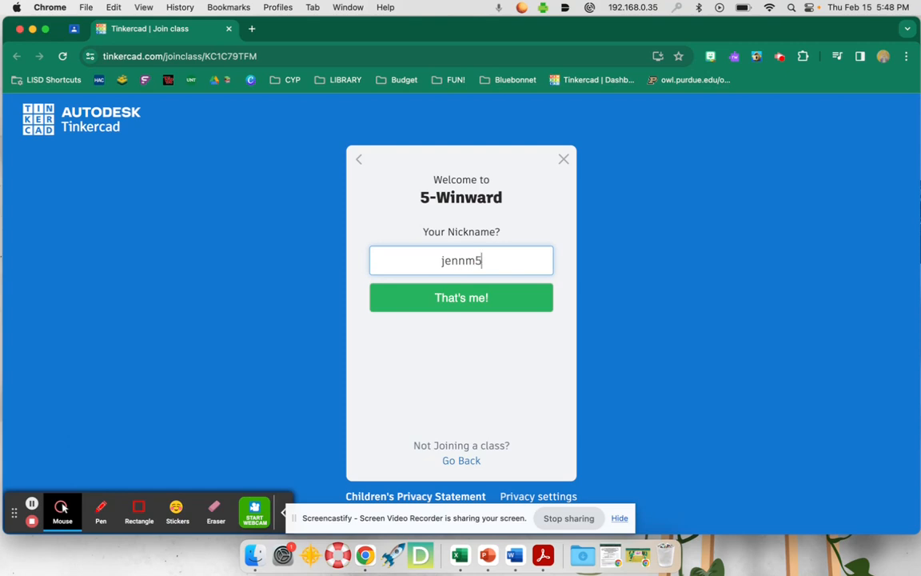
pyautogui.press('BackSpace')
pyautogui.press('BackSpace')
pyautogui.press('BackSpace')
pyautogui.press('BackSpace')
pyautogui.press('BackSpace')
pyautogui.press('BackSpace')
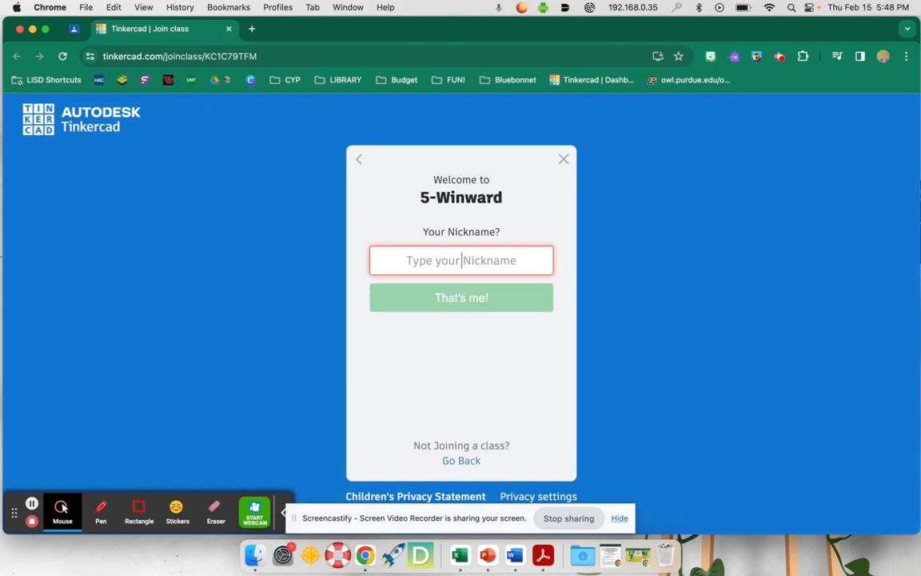
# Enter the student's nickname and sign in to the class.
pyautogui.write('coram5')
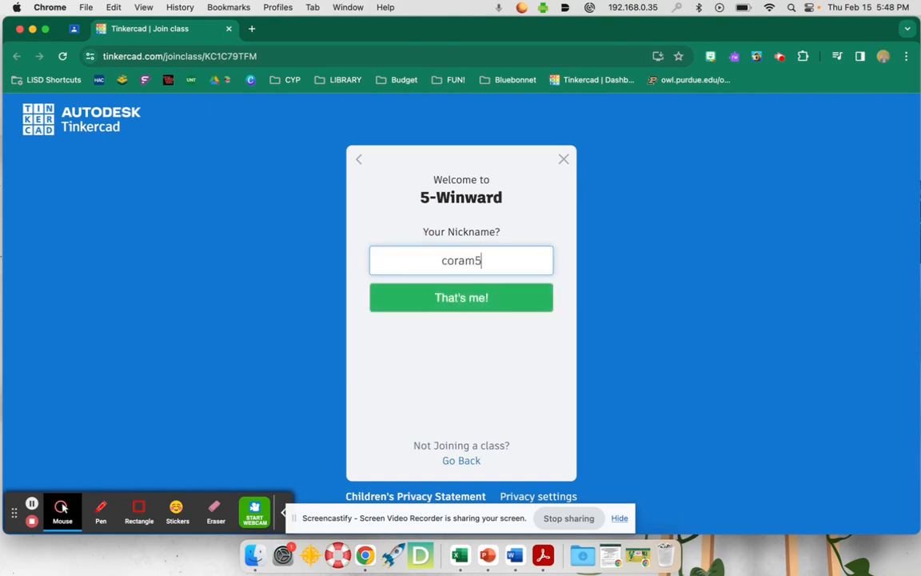
pyautogui.click(468, 299)
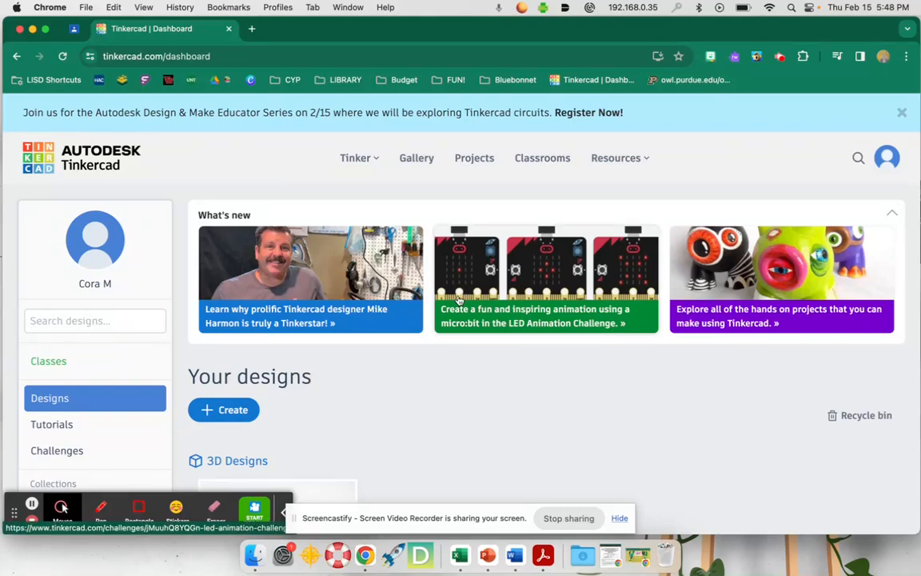
# Create a new 3D design from the dashboard and dismiss the Cruise tool introduction.
pyautogui.scroll(-1, 464, 300)
pyautogui.scroll(-2, 460, 300)
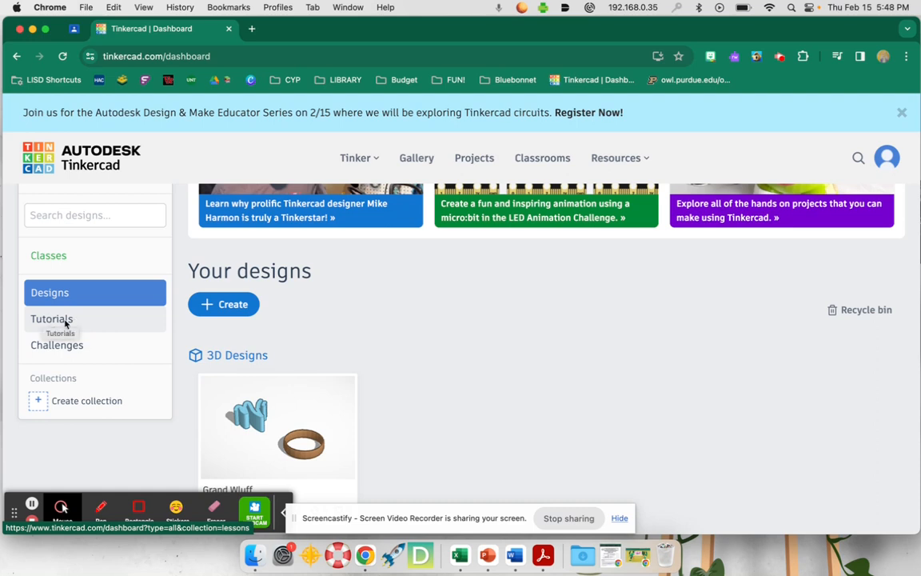
pyautogui.click(236, 308)
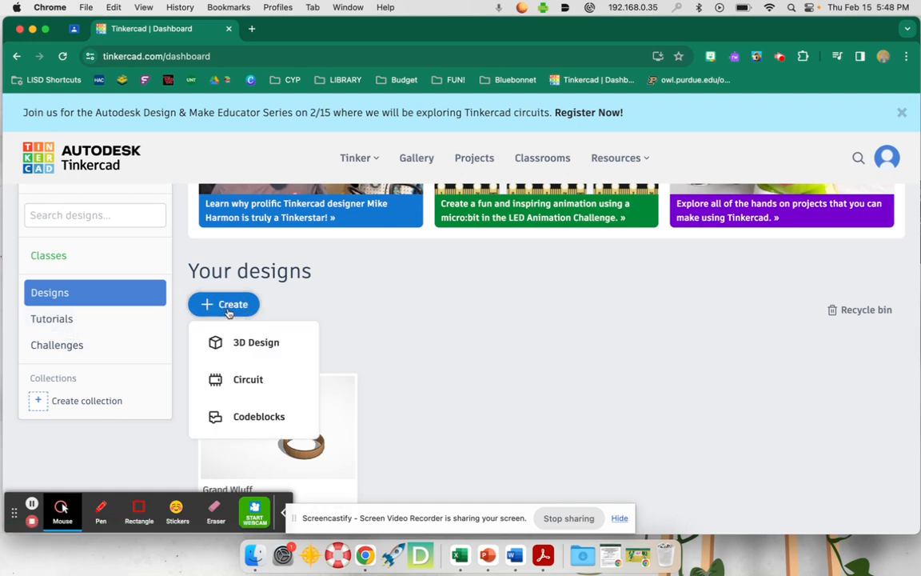
pyautogui.click(270, 344)
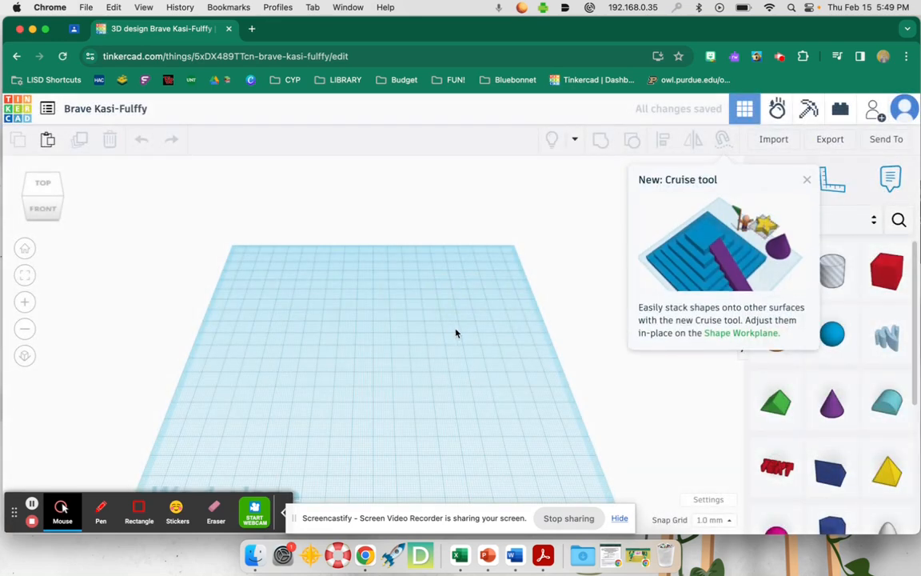
pyautogui.click(807, 180)
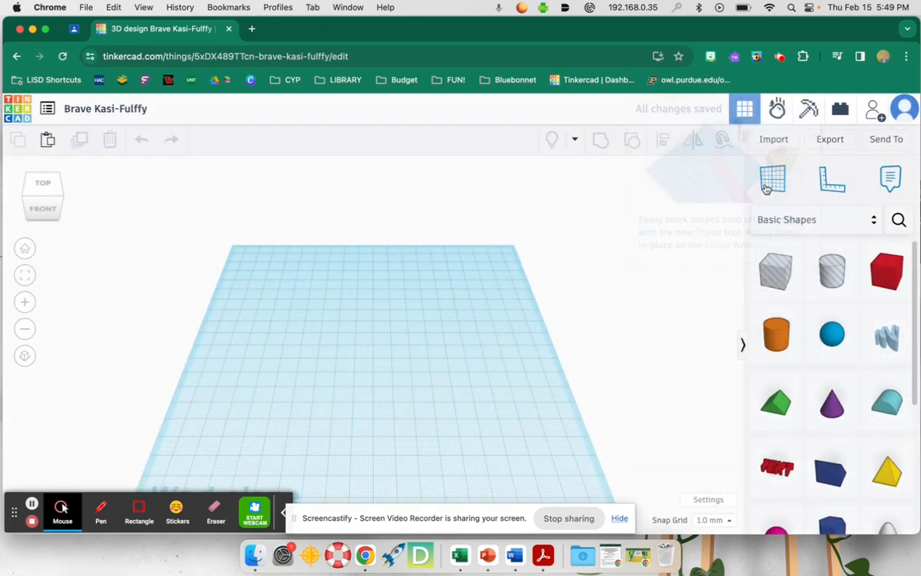
# Examine the workplane from other angles and look through the basic shapes, the shape library categories and the shape search.
pyautogui.moveTo(674, 320); pyautogui.dragTo(670, 287, button='right')
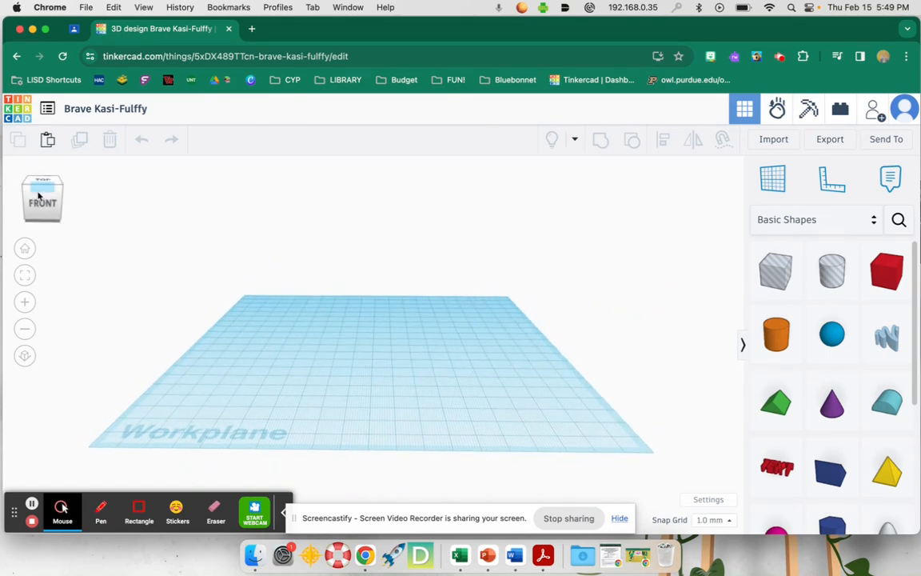
pyautogui.moveTo(38, 176); pyautogui.dragTo(43, 201)
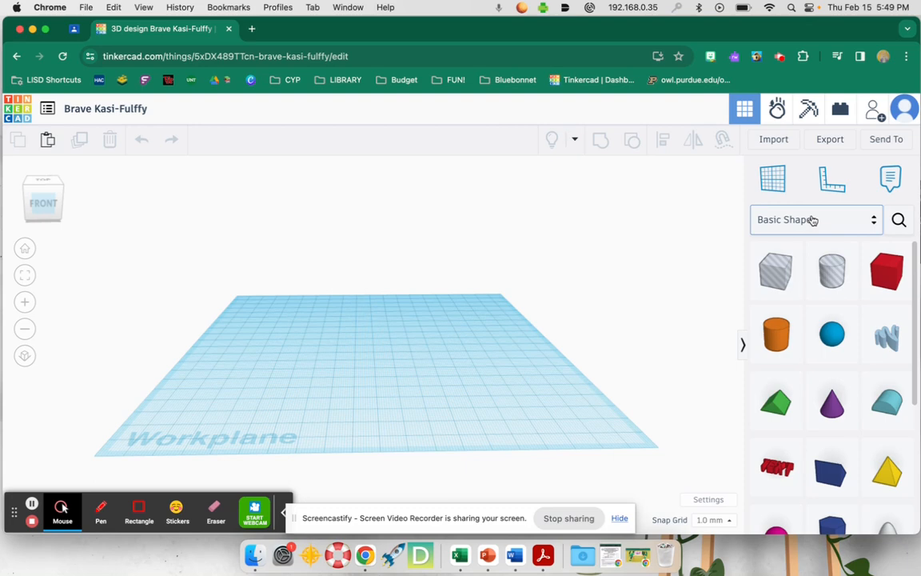
pyautogui.scroll(-1, 839, 480)
pyautogui.scroll(-3, 844, 484)
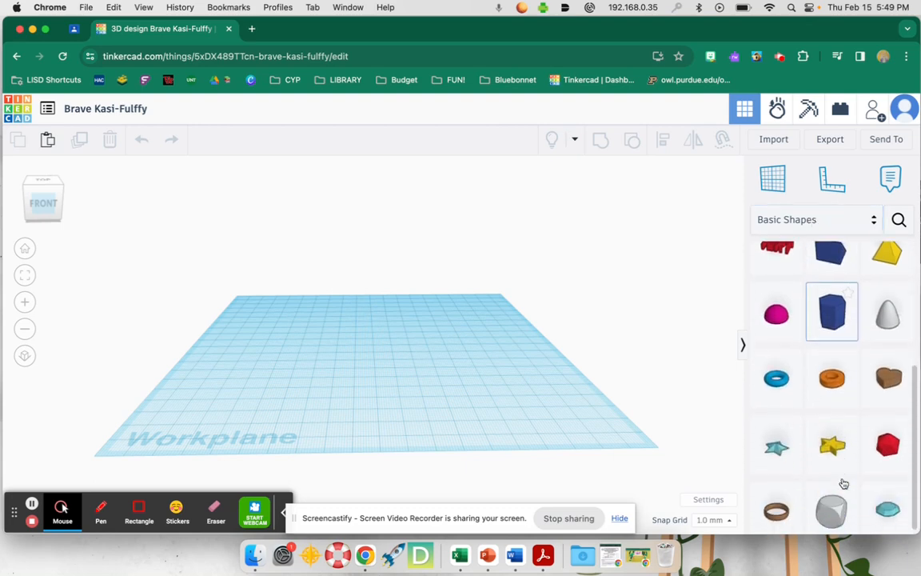
pyautogui.scroll(4, 843, 483)
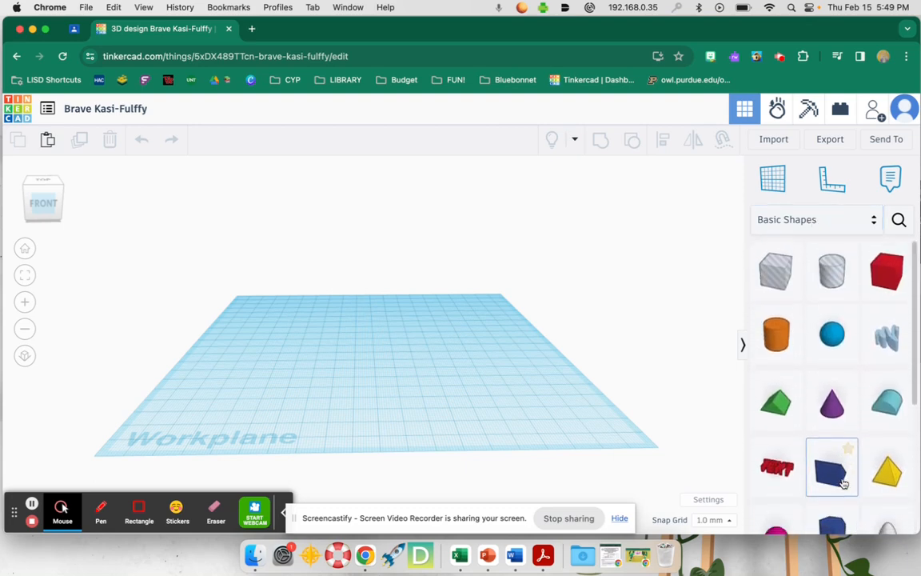
pyautogui.click(868, 222)
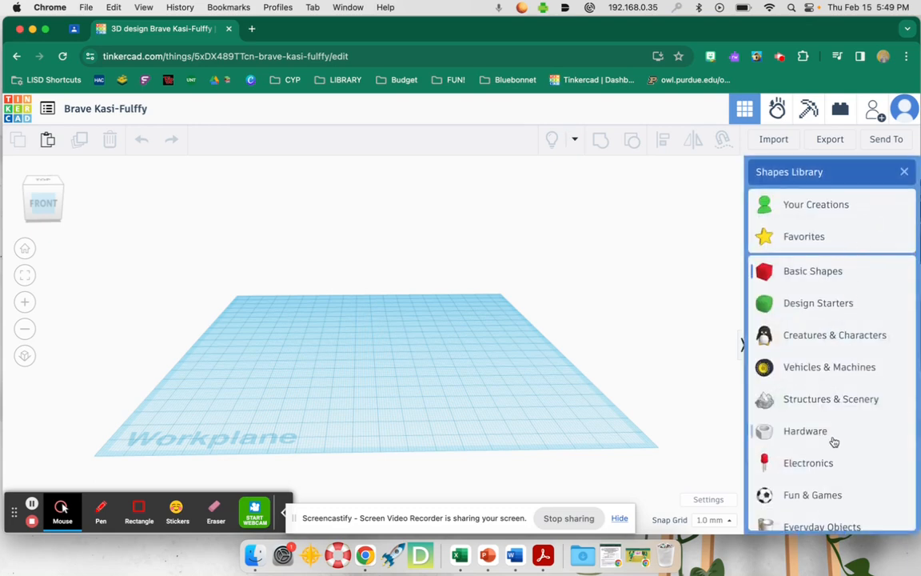
pyautogui.click(904, 172)
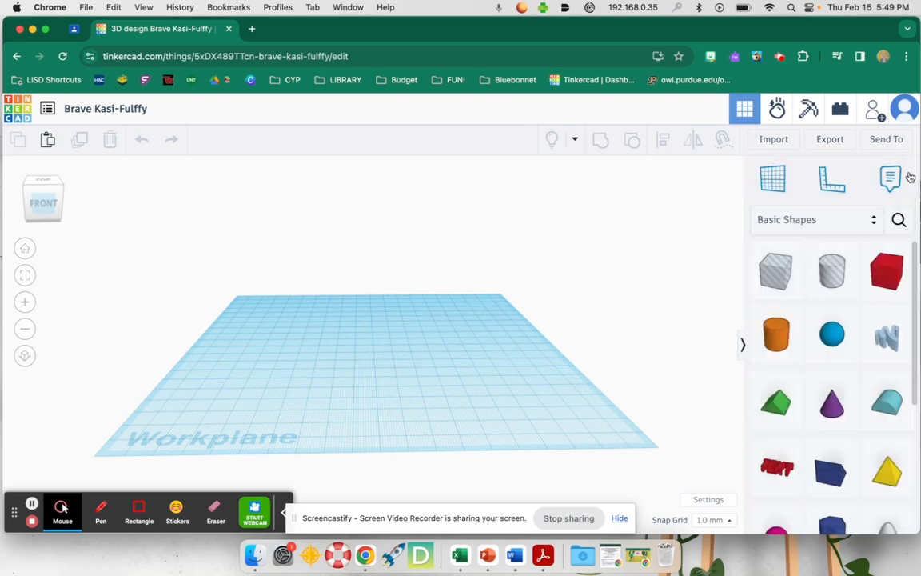
pyautogui.click(899, 219)
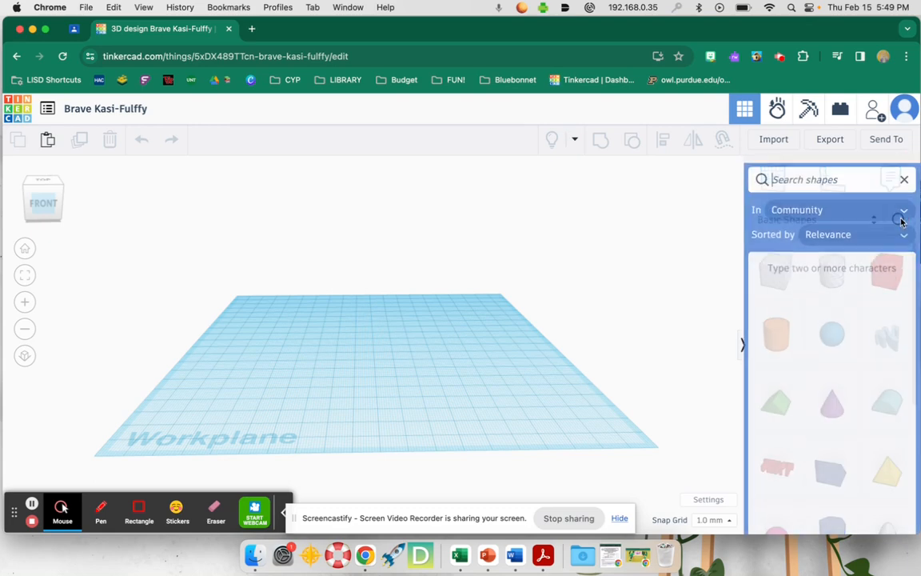
pyautogui.click(904, 172)
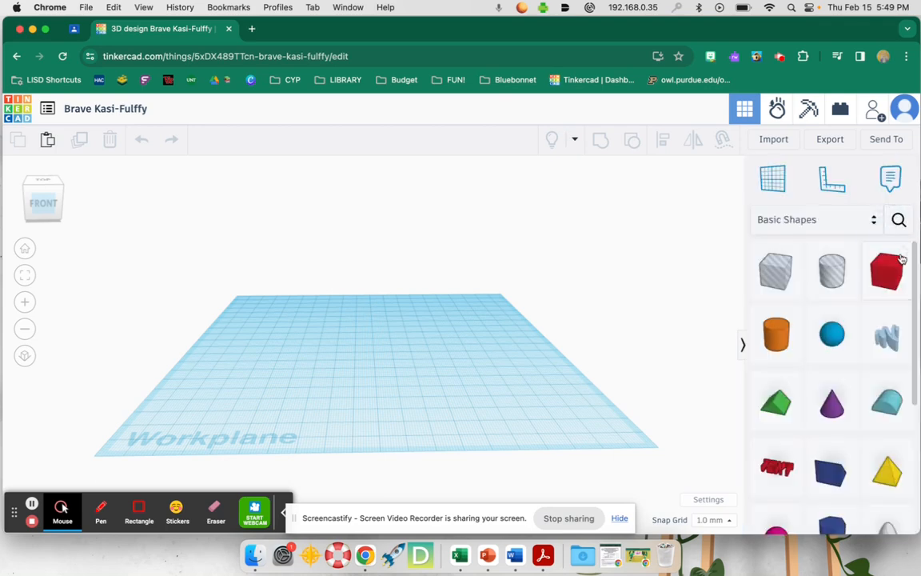
# Place a solid red box from the basic shapes on the rear left part of the workplane.
pyautogui.moveTo(885, 270); pyautogui.dragTo(319, 350)
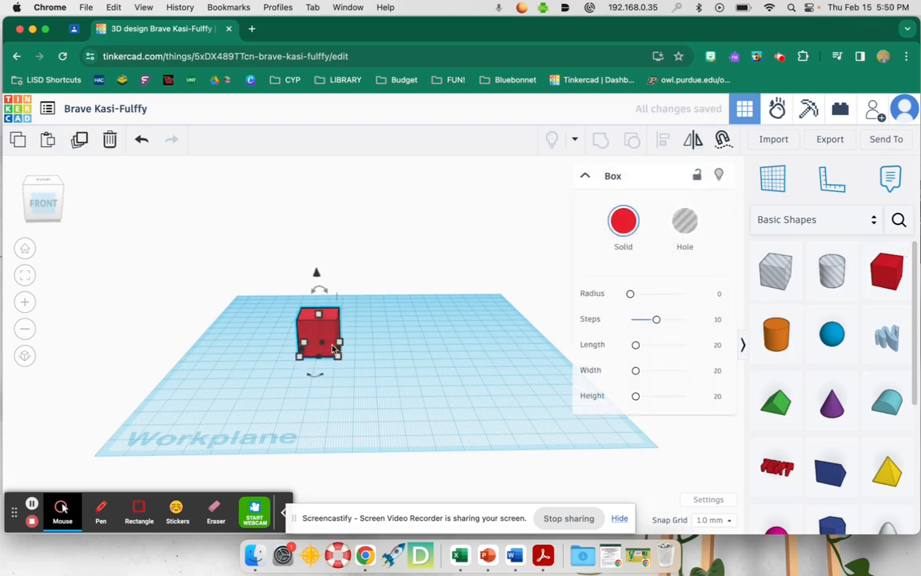
pyautogui.moveTo(389, 384); pyautogui.dragTo(400, 403, button='right')
pyautogui.moveTo(403, 356)
pyautogui.mouseDown(button='right')
pyautogui.moveTo(405, 407)
pyautogui.moveTo(430, 418)
pyautogui.moveTo(413, 400)
pyautogui.moveTo(396, 340)
pyautogui.moveTo(404, 337)
pyautogui.mouseUp(button='right')
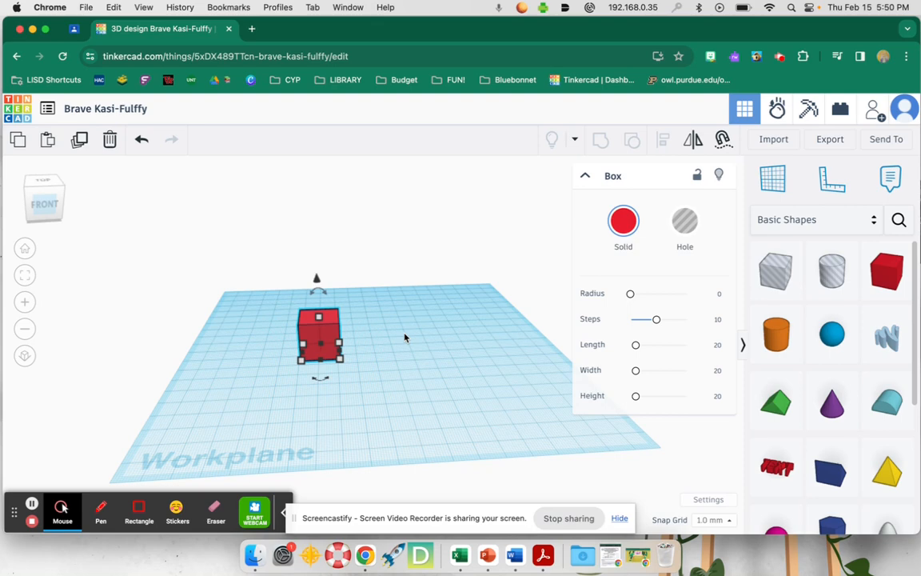
# Enlarge the red box to a base of about 64 by 77 mm and a height of about 37 mm.
pyautogui.moveTo(341, 345)
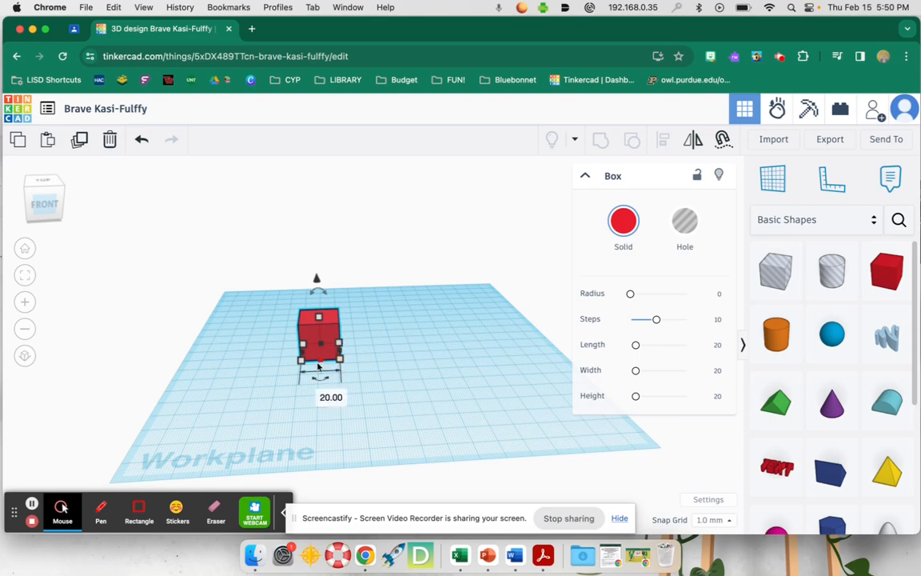
pyautogui.moveTo(341, 364); pyautogui.dragTo(390, 394)
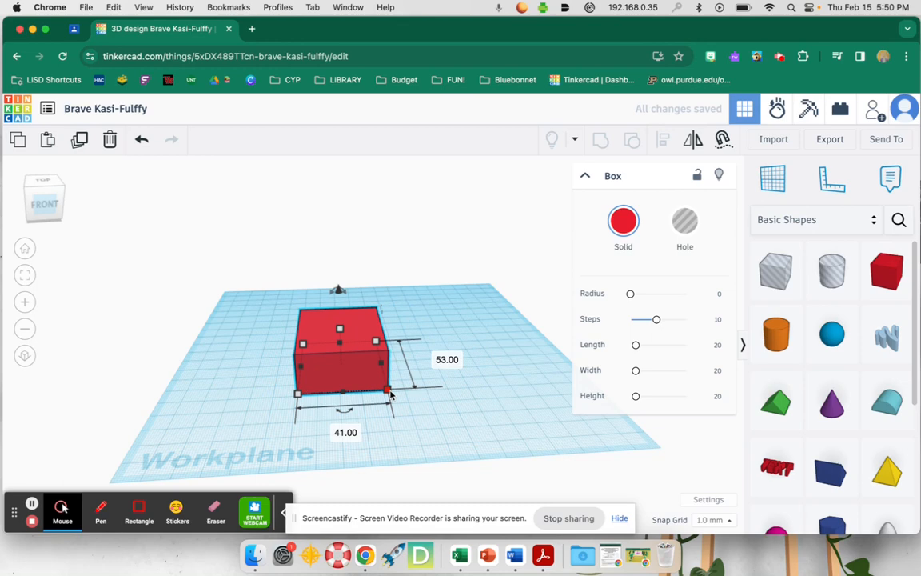
pyautogui.moveTo(376, 341); pyautogui.dragTo(397, 332)
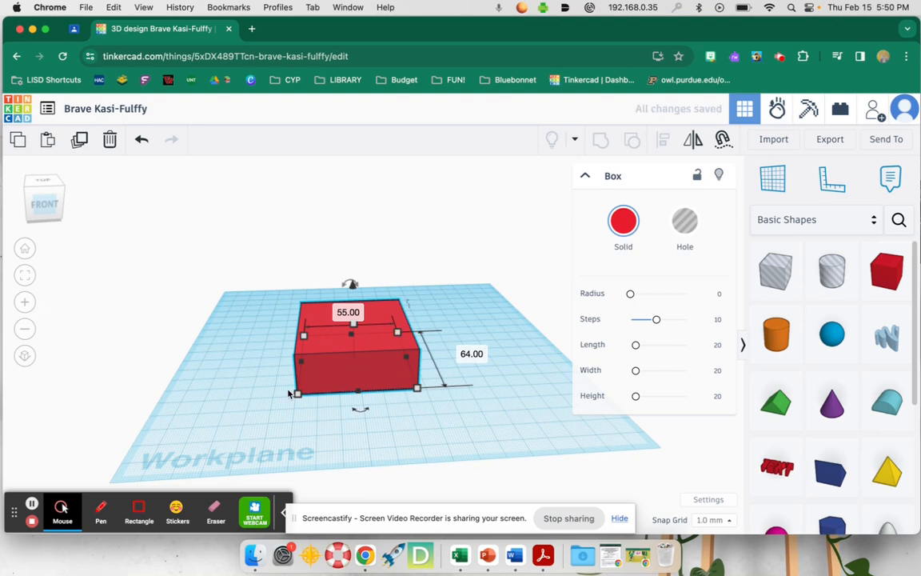
pyautogui.click(357, 395)
pyautogui.moveTo(357, 395); pyautogui.dragTo(360, 424)
pyautogui.moveTo(427, 416); pyautogui.dragTo(439, 395)
pyautogui.moveTo(371, 402); pyautogui.dragTo(372, 411)
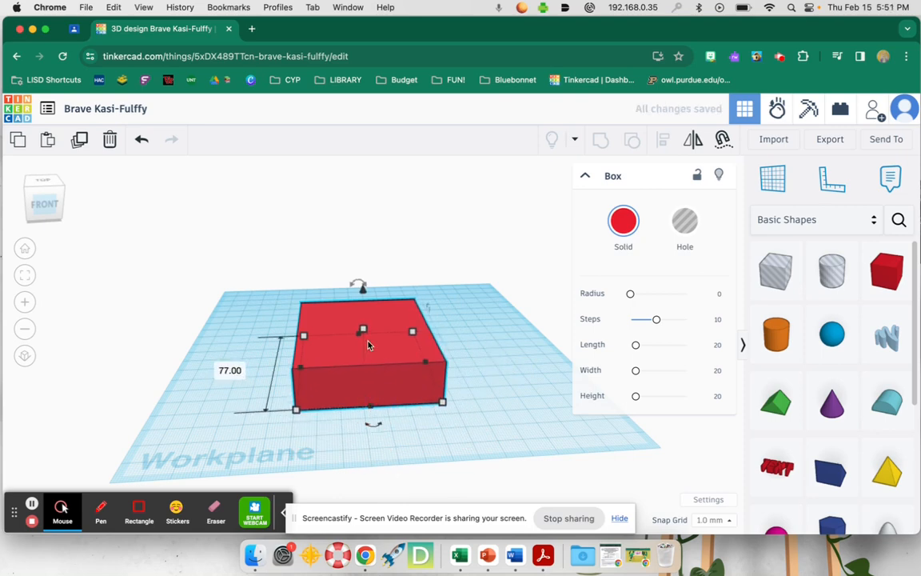
pyautogui.moveTo(363, 330); pyautogui.dragTo(363, 295)
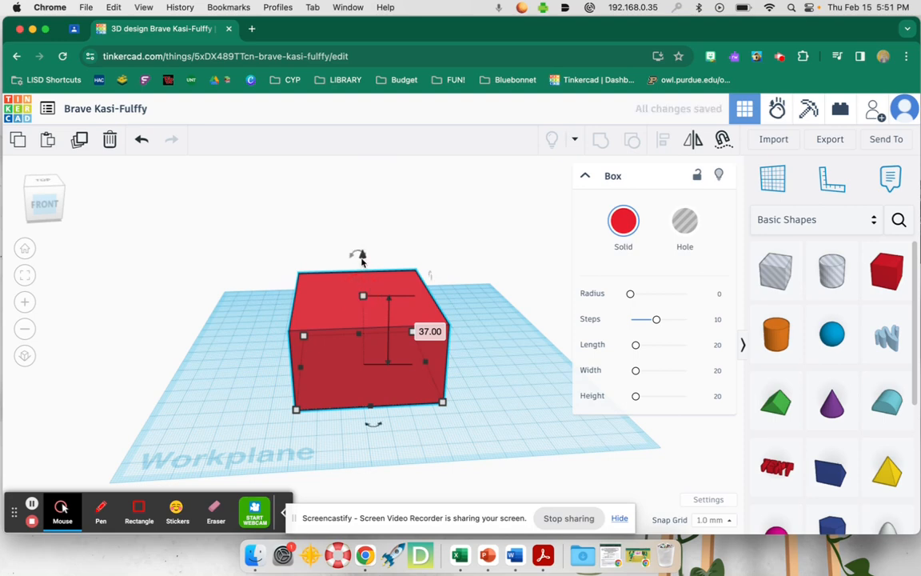
# Try out the box's rotation handle, raise the box above the workplane, and undo the raise.
pyautogui.moveTo(357, 252)
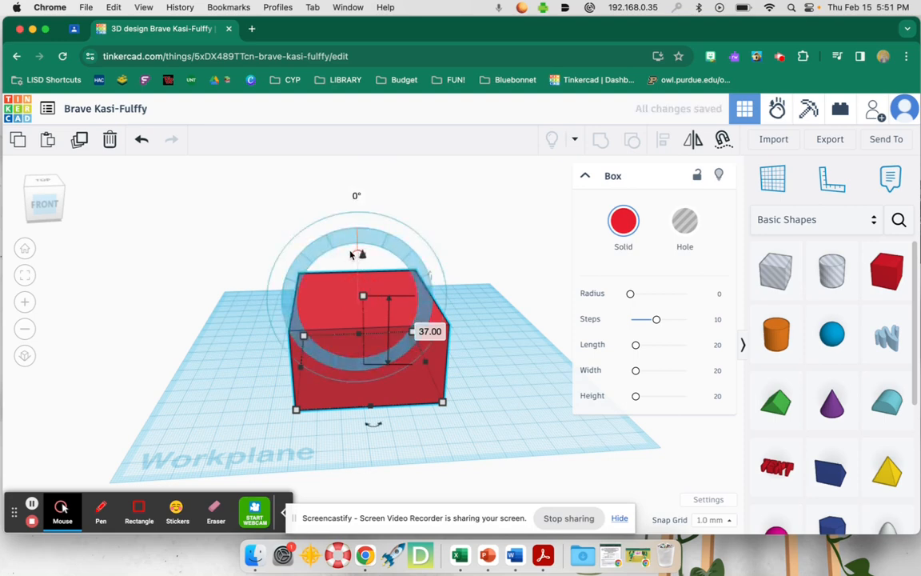
pyautogui.moveTo(357, 252); pyautogui.dragTo(357, 276)
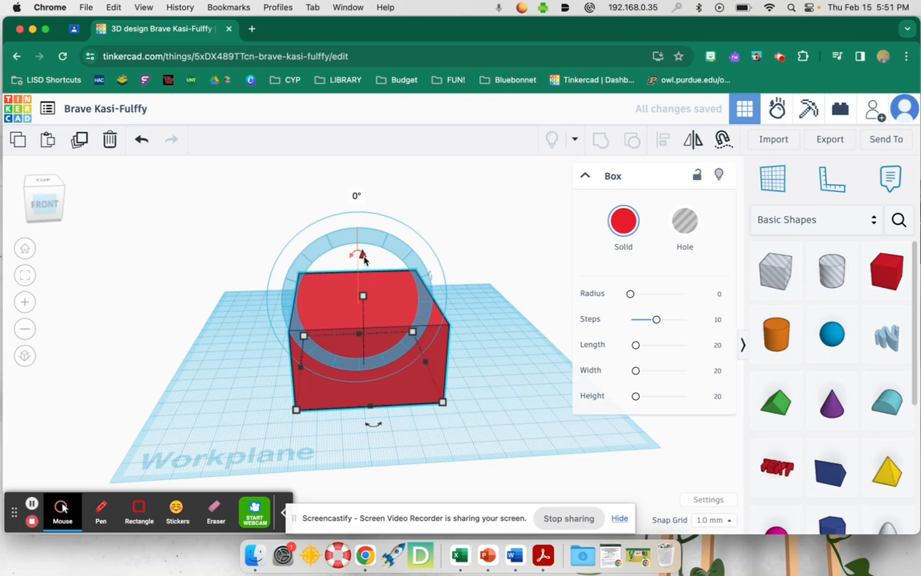
pyautogui.moveTo(361, 251); pyautogui.dragTo(371, 197)
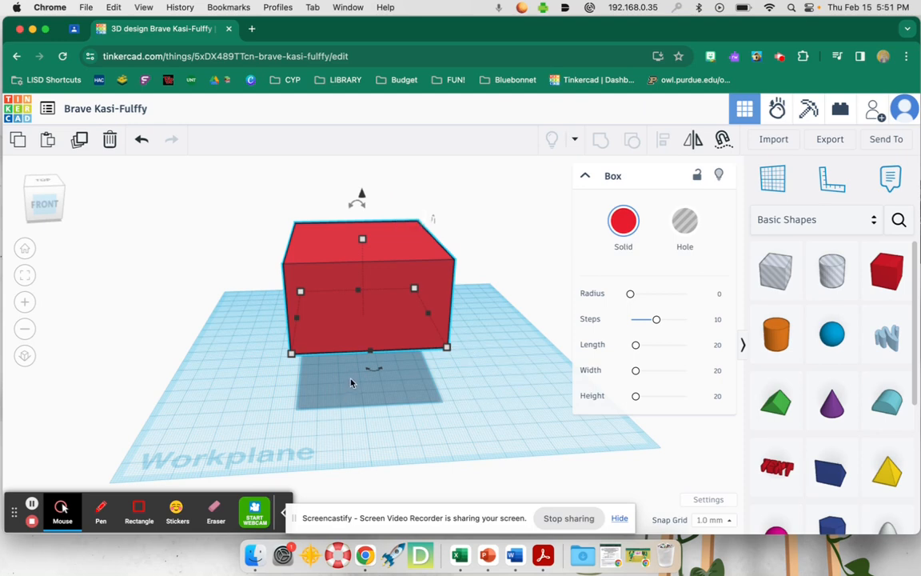
pyautogui.moveTo(350, 382)
pyautogui.mouseDown(button='right')
pyautogui.moveTo(353, 350)
pyautogui.moveTo(350, 397)
pyautogui.moveTo(352, 381)
pyautogui.moveTo(339, 383)
pyautogui.mouseUp(button='right')
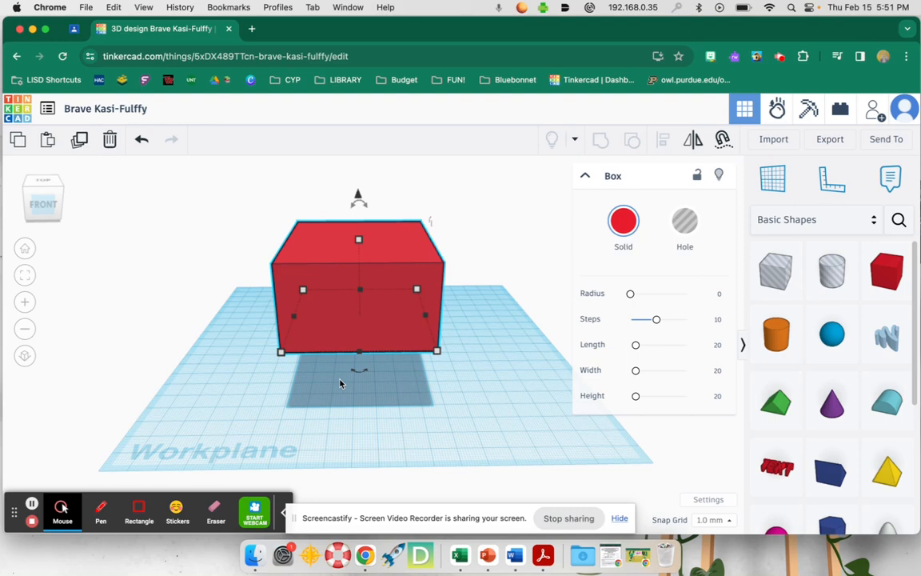
pyautogui.click(142, 141)
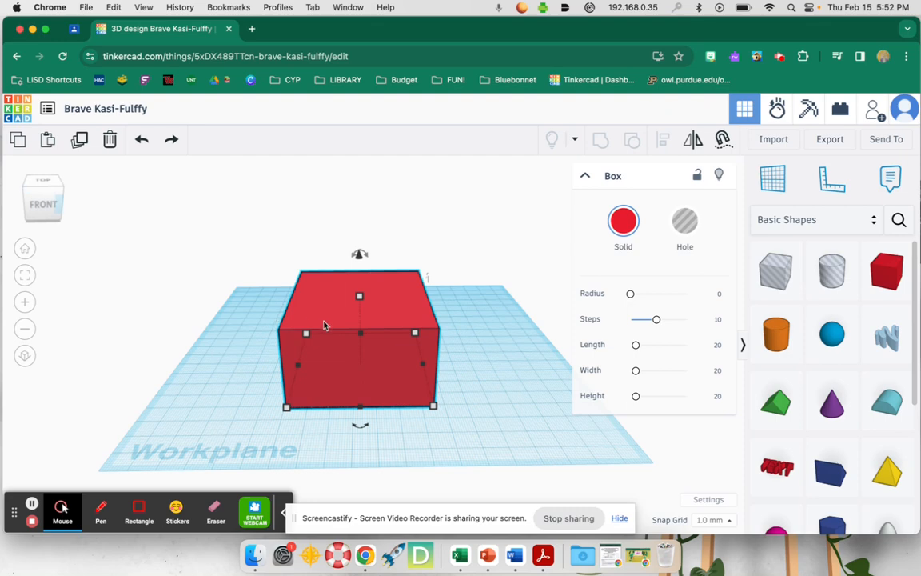
# Move the box about 35 mm left and 7 mm forward, and shrink its base to about 46 by 57 mm.
pyautogui.moveTo(333, 326); pyautogui.dragTo(246, 333)
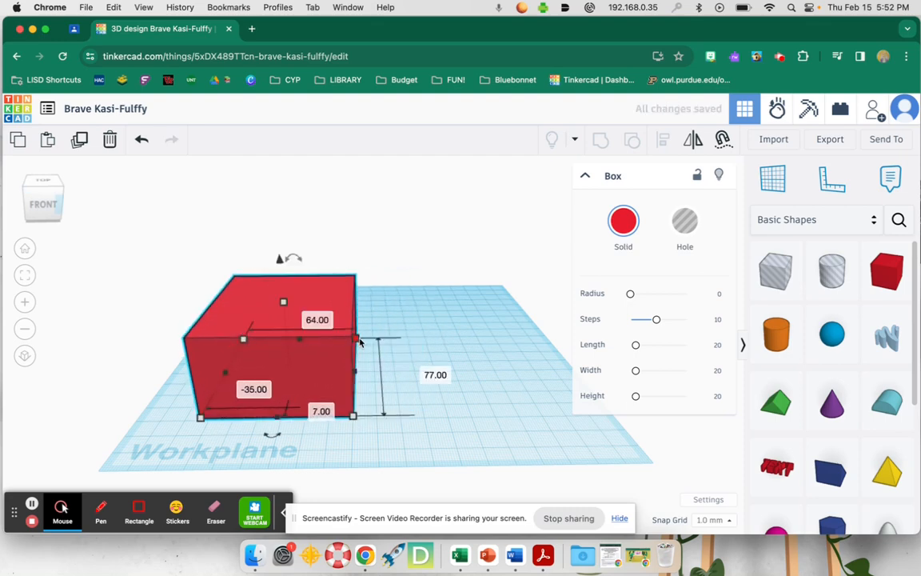
pyautogui.moveTo(359, 342); pyautogui.dragTo(325, 359)
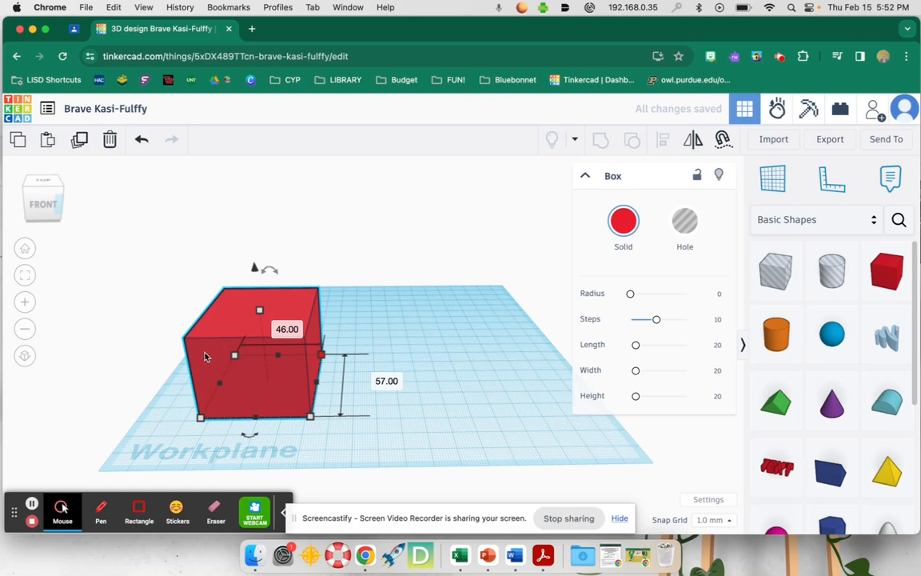
# Duplicate the red box and place the copy beside it, to the right on the workplane.
pyautogui.click(138, 318)
pyautogui.click(202, 349)
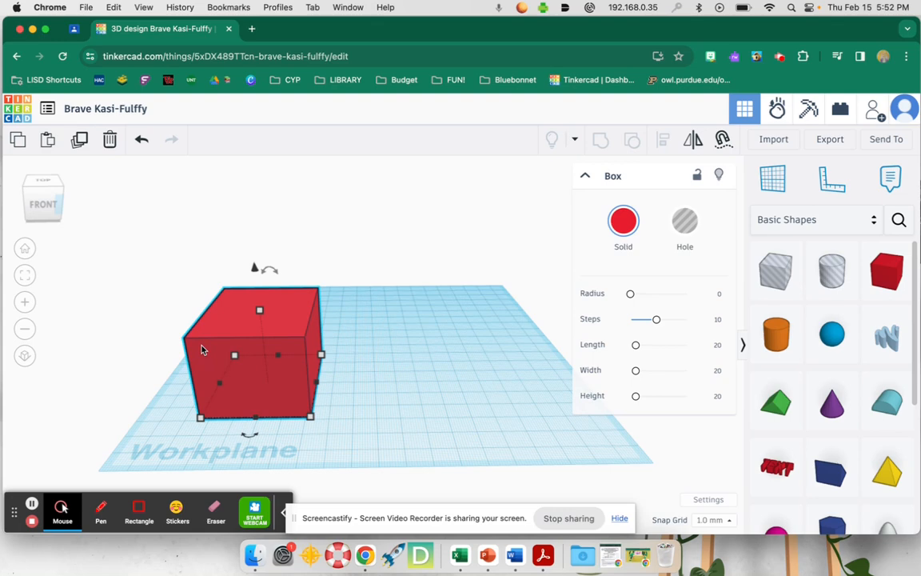
pyautogui.press('super+v')
pyautogui.moveTo(346, 313); pyautogui.dragTo(432, 312)
# Raise the copied box about 42 mm, move it about 52 mm left above the first box, and lower it about 3 mm.
pyautogui.moveTo(390, 266)
pyautogui.moveTo(389, 265); pyautogui.dragTo(385, 154)
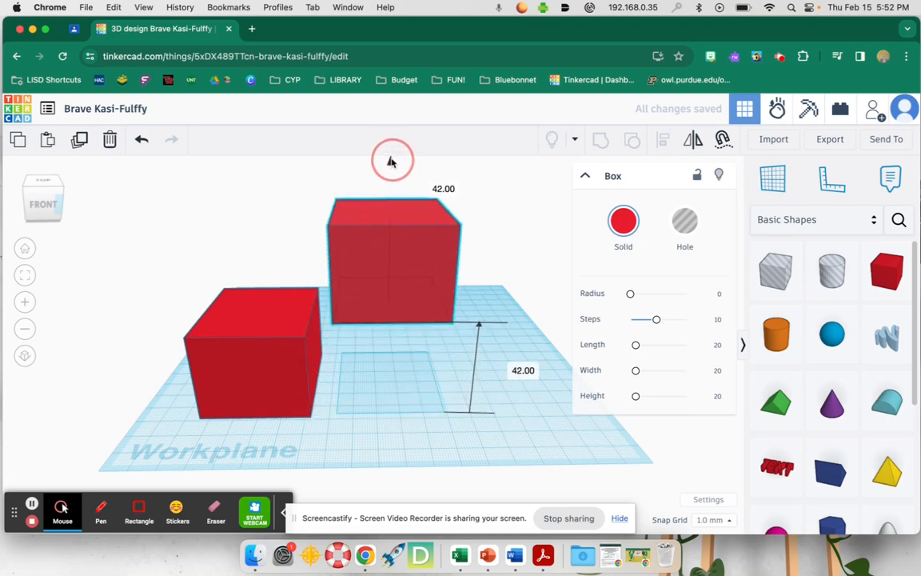
pyautogui.moveTo(366, 228); pyautogui.dragTo(216, 232)
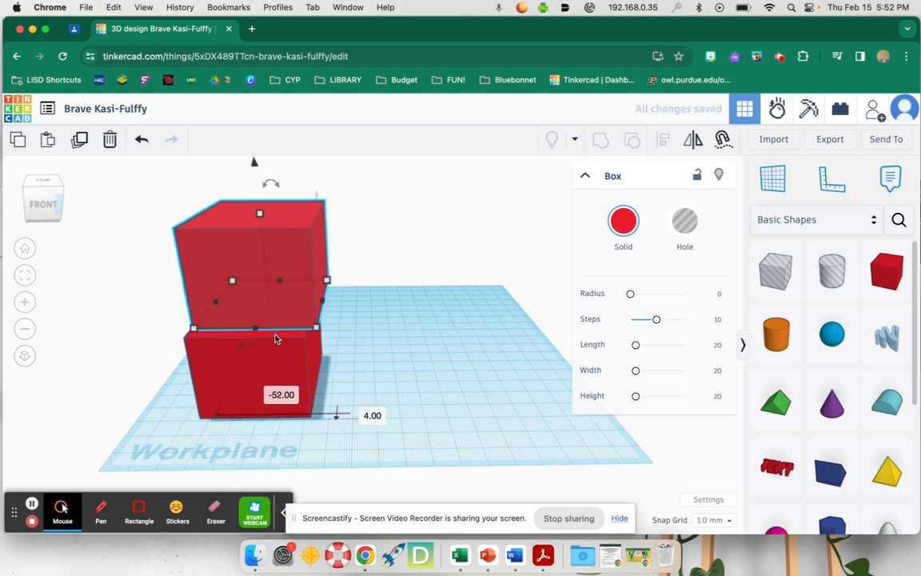
pyautogui.moveTo(276, 335); pyautogui.dragTo(304, 329, button='right')
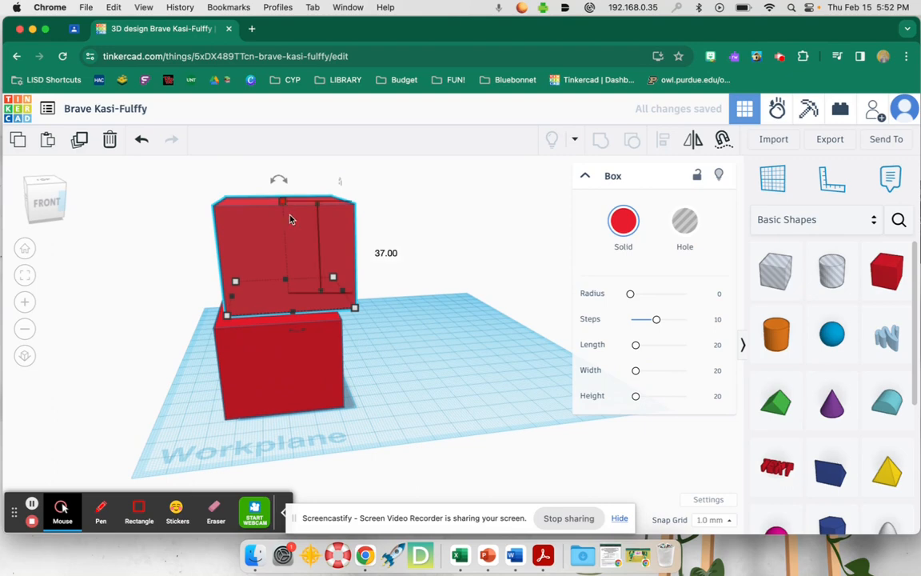
pyautogui.moveTo(306, 190); pyautogui.dragTo(270, 191, button='right')
pyautogui.moveTo(268, 194); pyautogui.dragTo(268, 202)
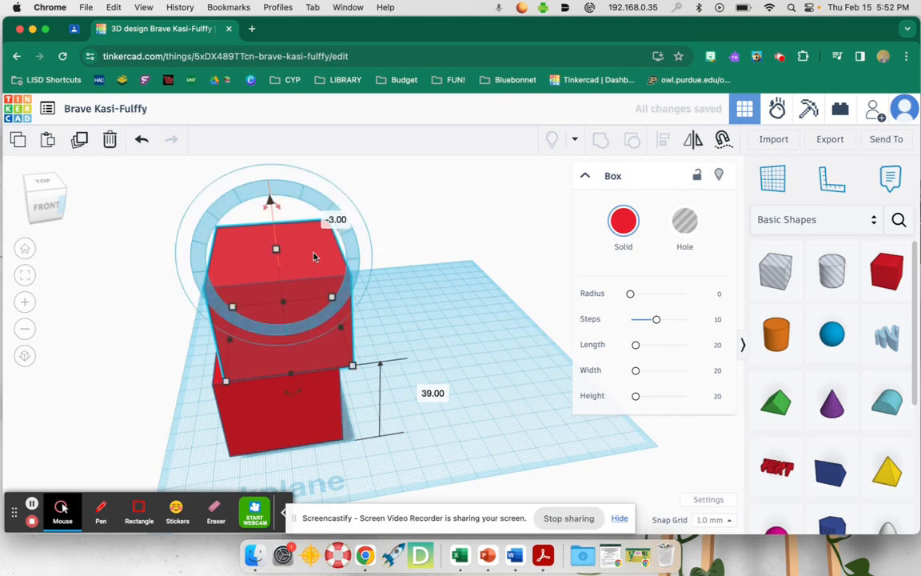
pyautogui.moveTo(371, 307); pyautogui.dragTo(376, 282, button='right')
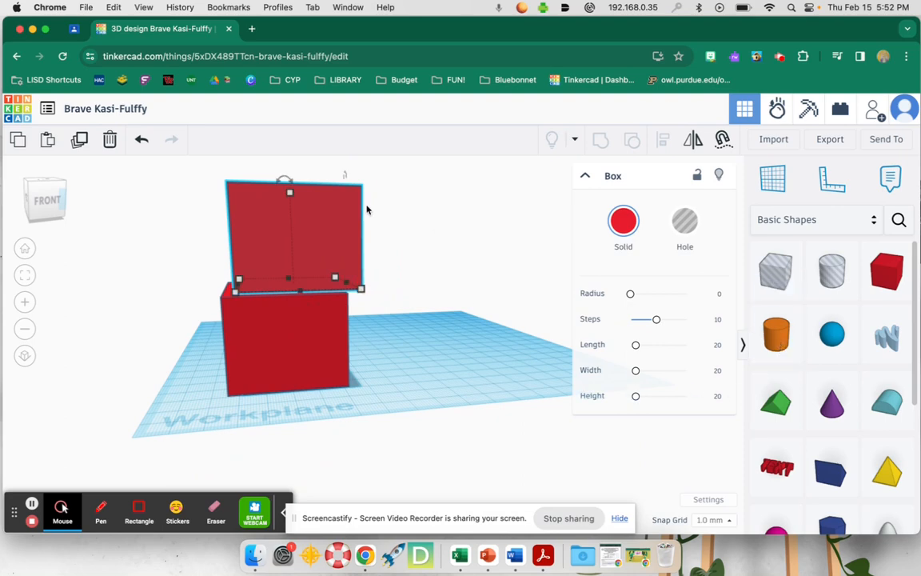
# Undo the copied box's lowering, its sideways move and its raise.
pyautogui.click(141, 141)
pyautogui.click(142, 141)
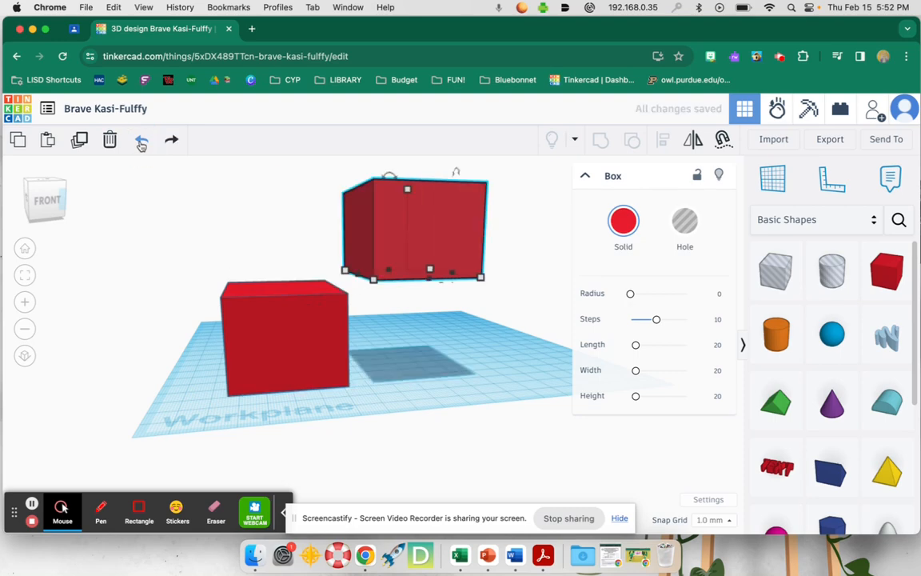
pyautogui.click(142, 141)
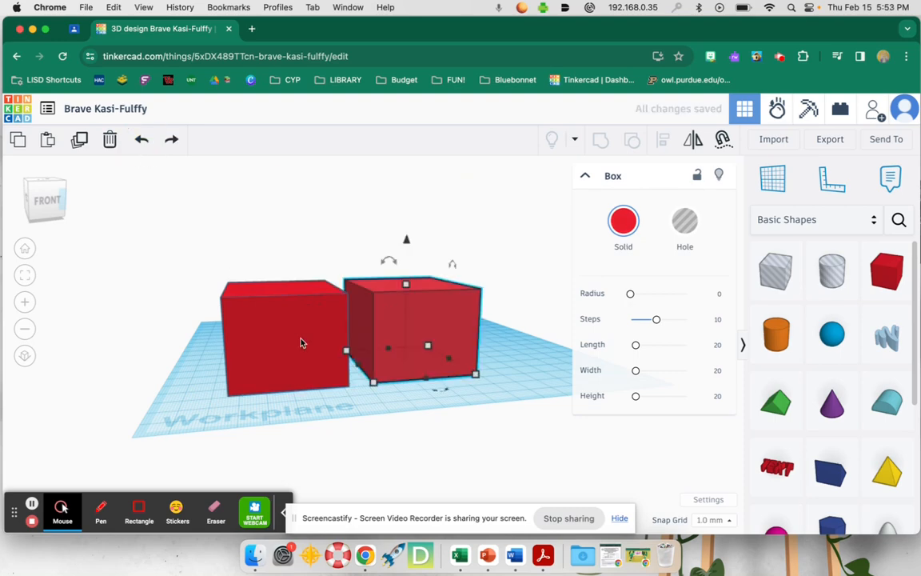
# Shrink the copied box's base to about 38 by 49 mm and move it inside the first box with an even border.
pyautogui.moveTo(303, 342); pyautogui.dragTo(276, 371, button='right')
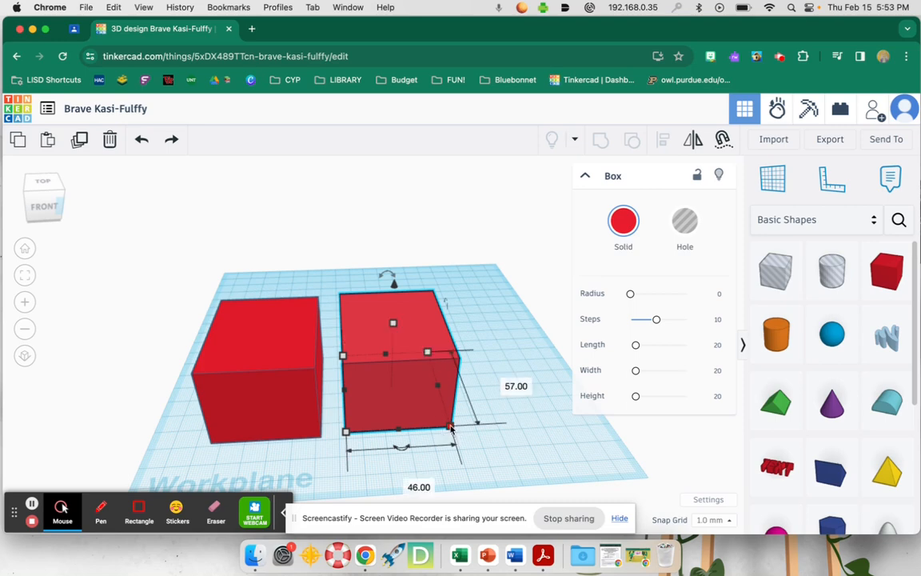
pyautogui.moveTo(450, 428); pyautogui.dragTo(429, 416)
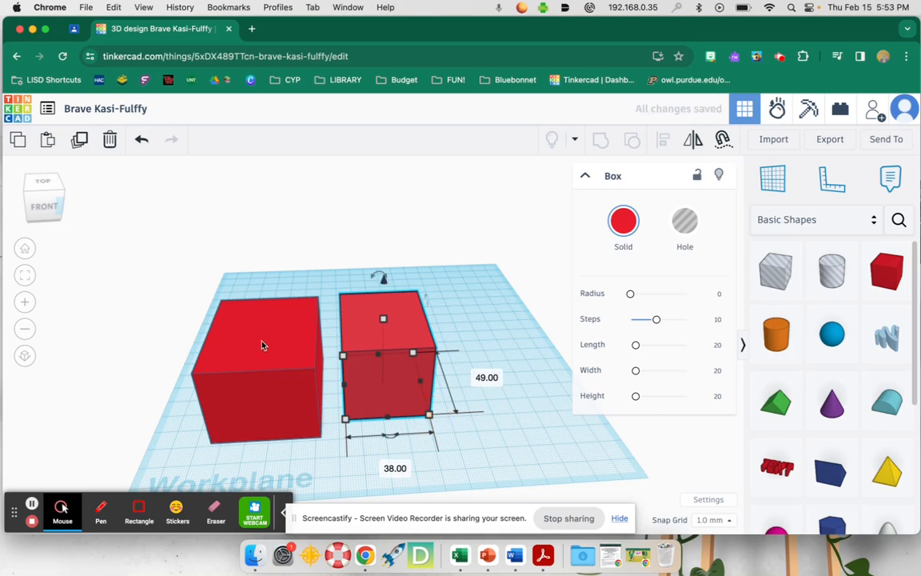
pyautogui.moveTo(413, 325); pyautogui.dragTo(288, 346)
pyautogui.moveTo(290, 358); pyautogui.dragTo(294, 337, button='right')
pyautogui.click(294, 336)
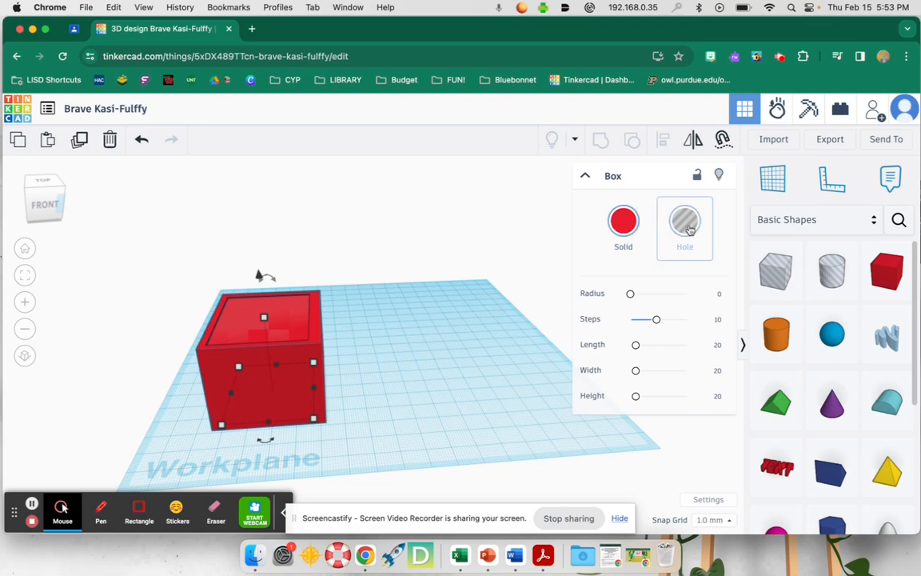
# Turn the inner box into a hole and raise it slightly so that the outer box keeps a floor.
pyautogui.click(357, 273)
pyautogui.moveTo(357, 273)
pyautogui.mouseDown(button='right')
pyautogui.moveTo(368, 338)
pyautogui.moveTo(339, 332)
pyautogui.moveTo(340, 309)
pyautogui.moveTo(366, 281)
pyautogui.moveTo(357, 276)
pyautogui.mouseUp(button='right')
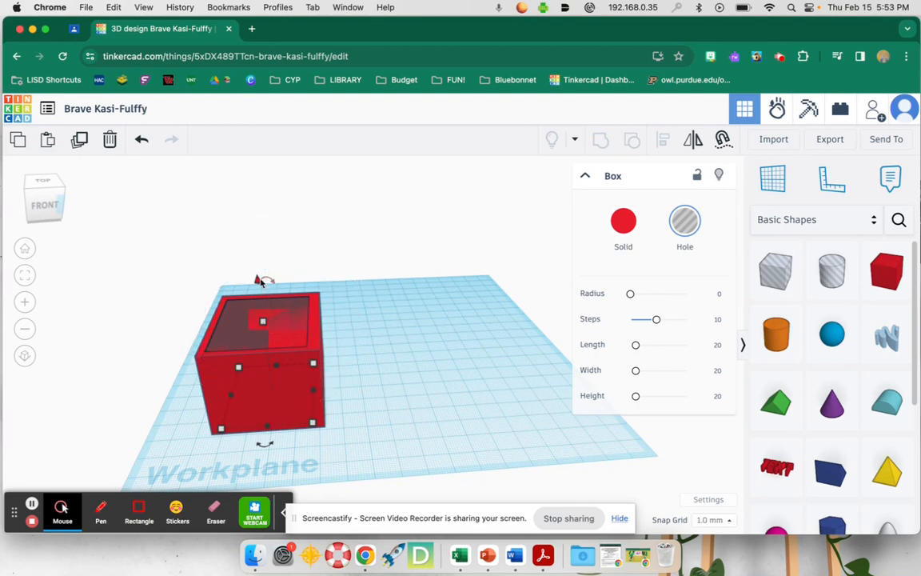
pyautogui.moveTo(258, 279); pyautogui.dragTo(259, 274)
pyautogui.moveTo(337, 373); pyautogui.dragTo(354, 383, button='right')
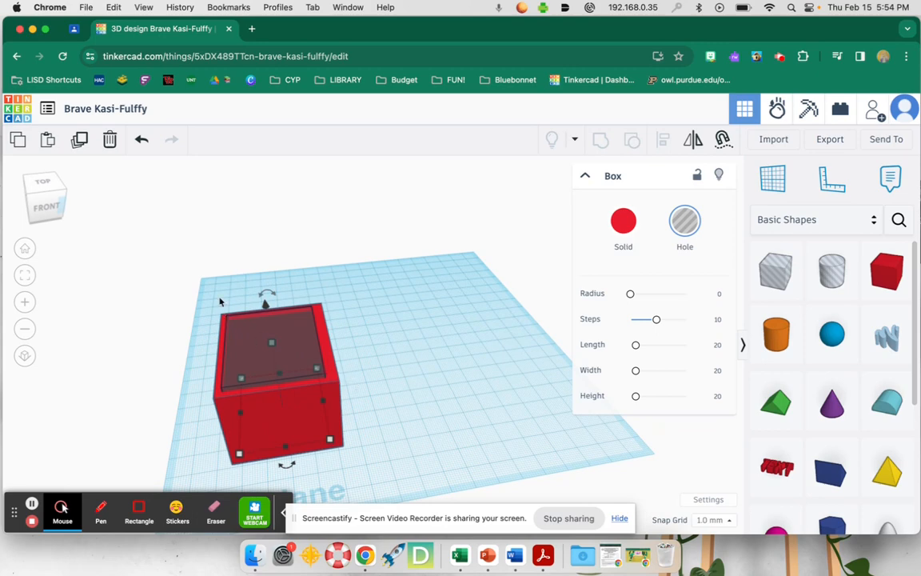
# Group the hole box with the red box to hollow it out into an open container.
pyautogui.moveTo(204, 292); pyautogui.dragTo(371, 454)
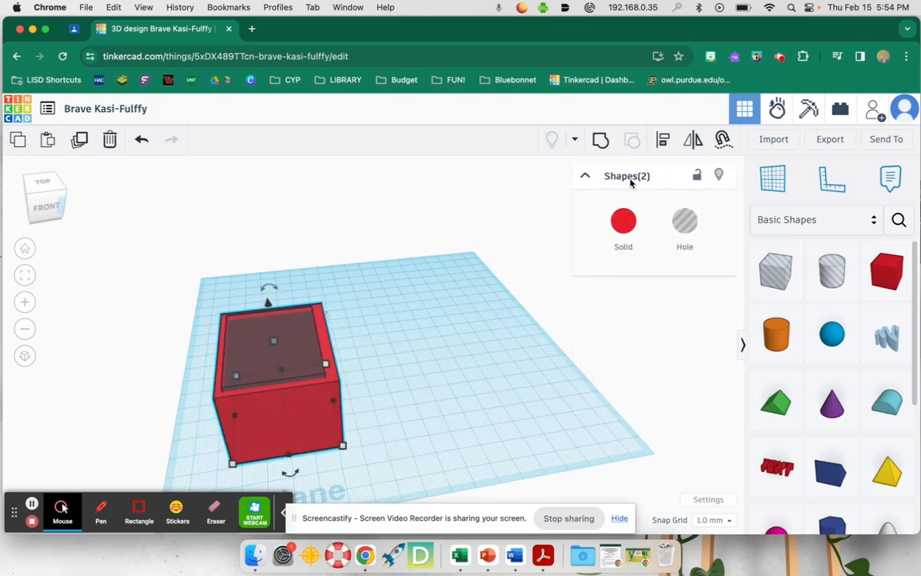
pyautogui.click(603, 143)
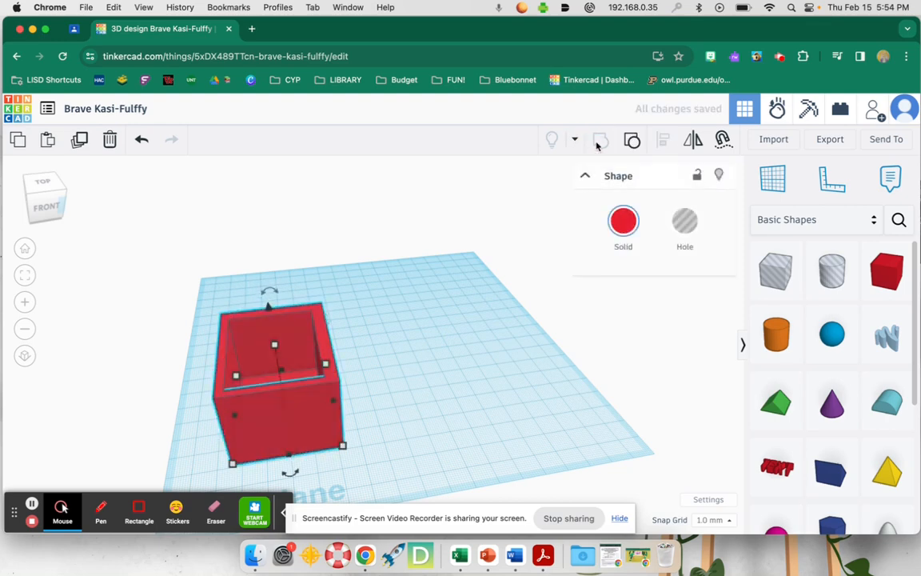
pyautogui.moveTo(467, 307); pyautogui.dragTo(432, 349, button='right')
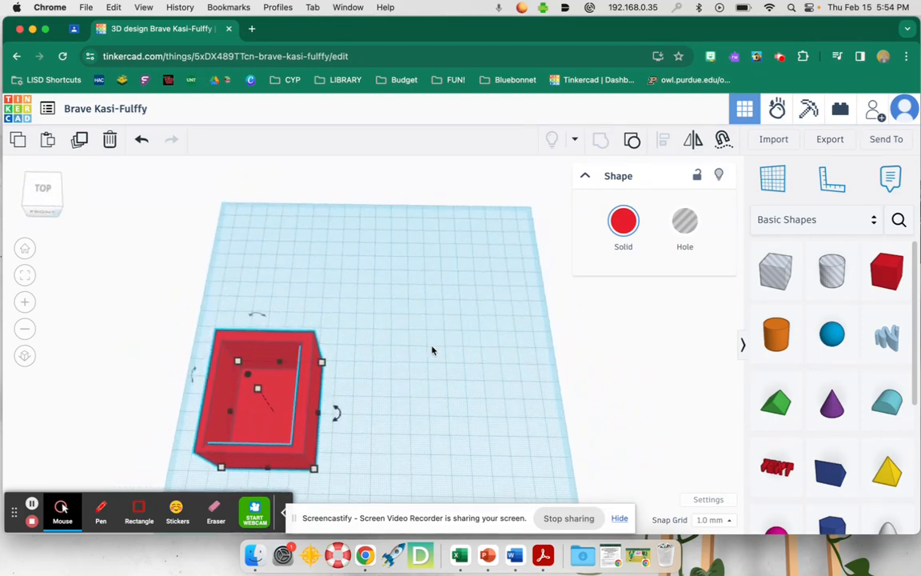
pyautogui.click(389, 341)
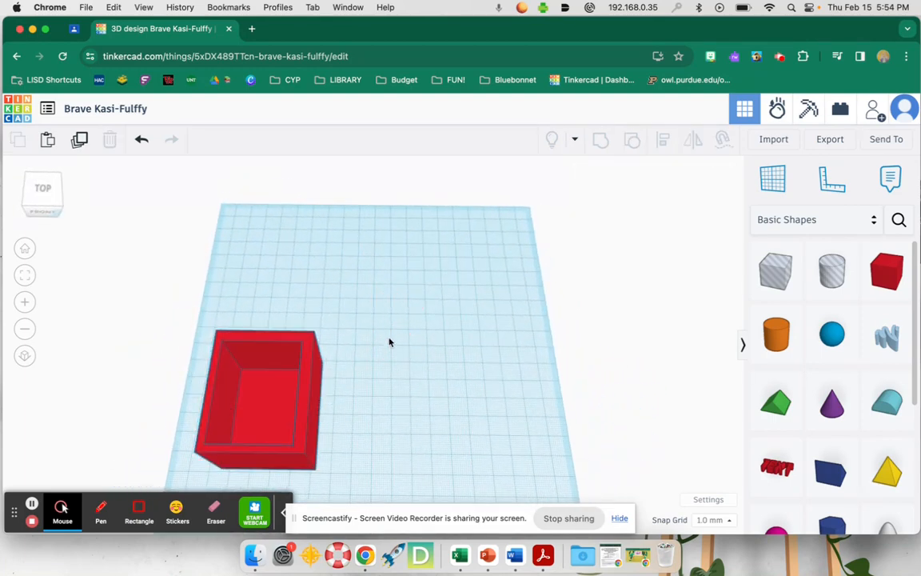
pyautogui.moveTo(389, 341); pyautogui.dragTo(407, 318)
pyautogui.moveTo(390, 352); pyautogui.dragTo(396, 317, button='right')
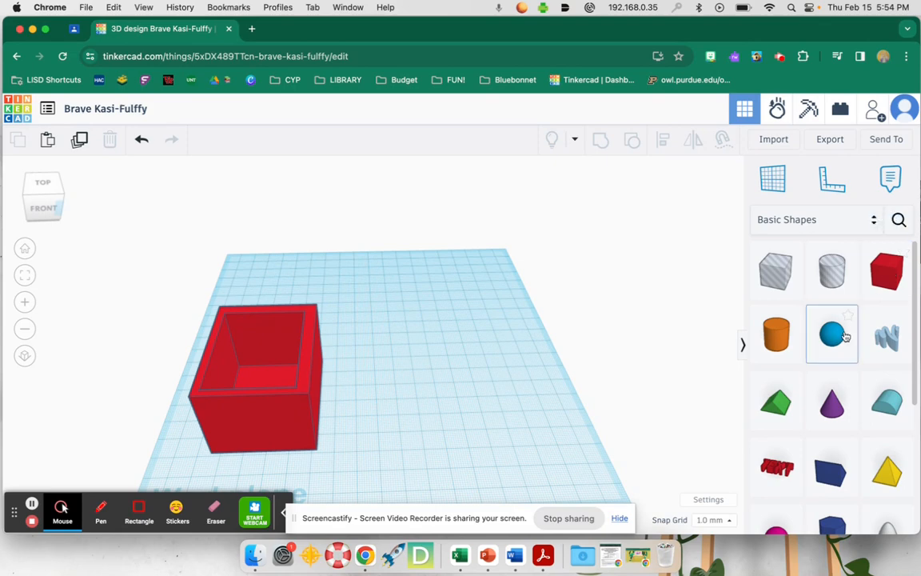
pyautogui.moveTo(832, 332); pyautogui.dragTo(415, 343)
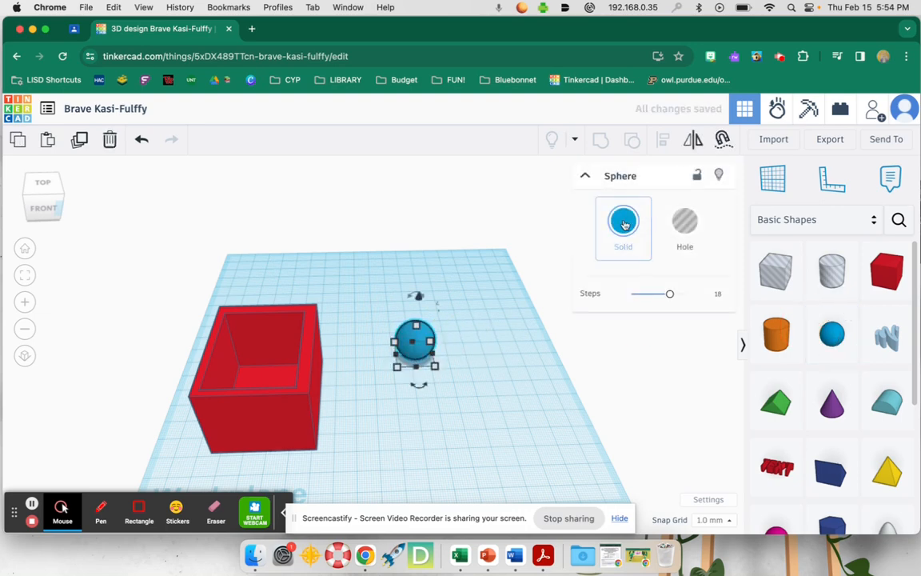
pyautogui.click(684, 222)
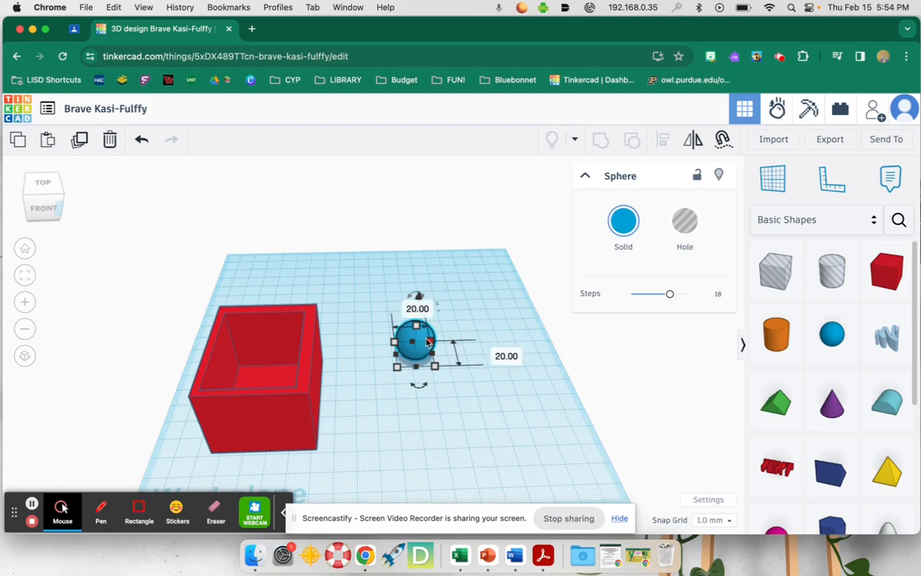
pyautogui.press('Delete')
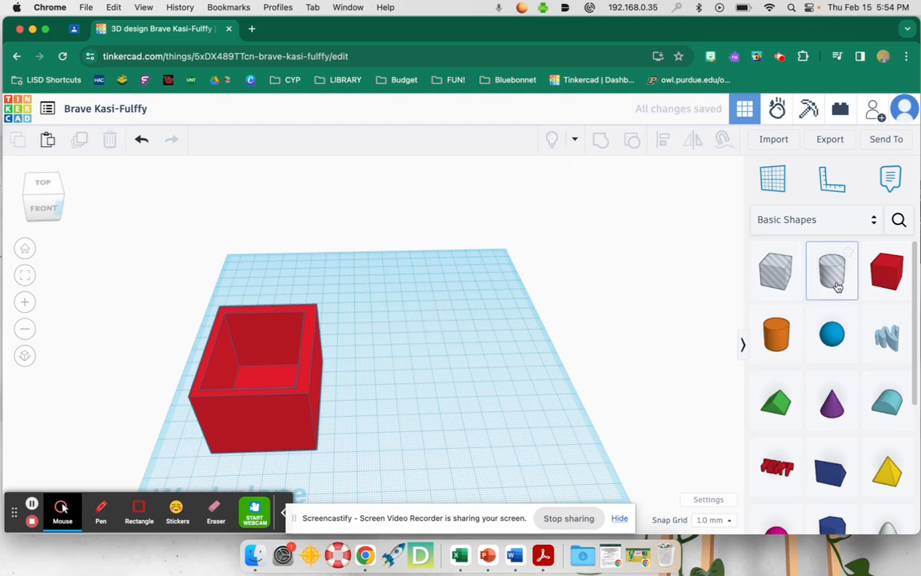
pyautogui.moveTo(836, 334); pyautogui.dragTo(439, 361)
pyautogui.press('Delete')
# Place an orange cylinder with a base of about 40 by 40 mm beside the container, and centre an enlarged purple cone on its top.
pyautogui.moveTo(777, 332); pyautogui.dragTo(502, 434)
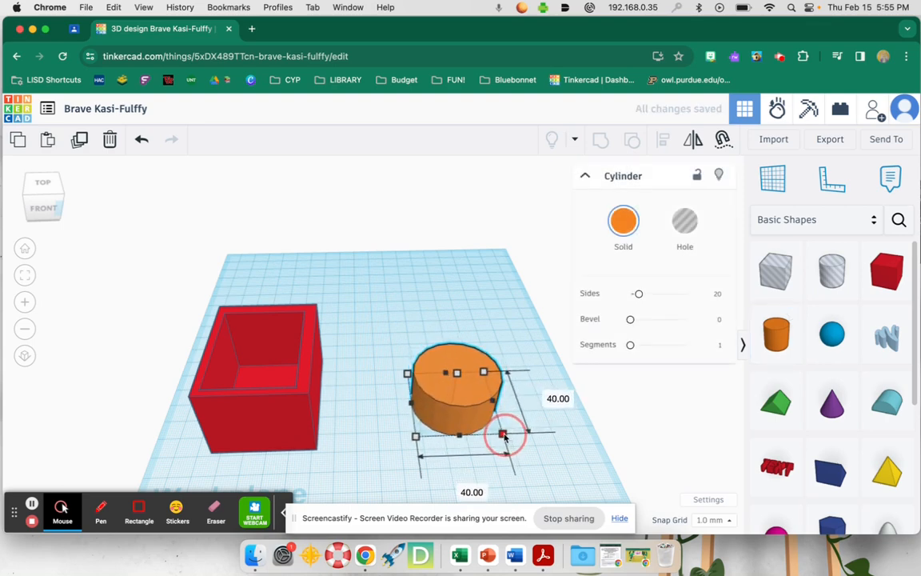
pyautogui.moveTo(803, 405); pyautogui.dragTo(453, 378)
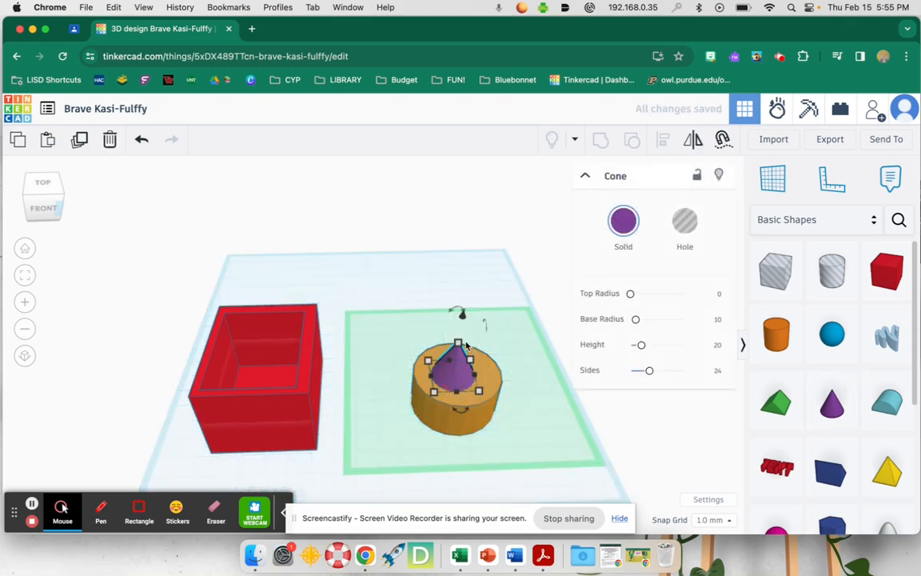
pyautogui.click(481, 392)
pyautogui.moveTo(480, 392); pyautogui.dragTo(518, 415)
pyautogui.moveTo(469, 385); pyautogui.dragTo(460, 378)
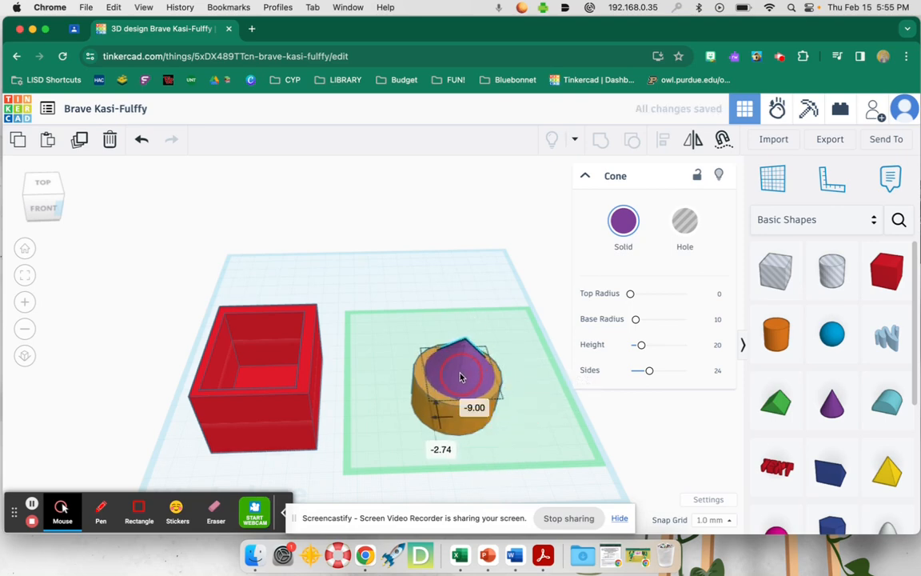
pyautogui.click(434, 269)
pyautogui.moveTo(535, 397)
pyautogui.mouseDown(button='right')
pyautogui.moveTo(547, 336)
pyautogui.moveTo(528, 392)
pyautogui.mouseUp(button='right')
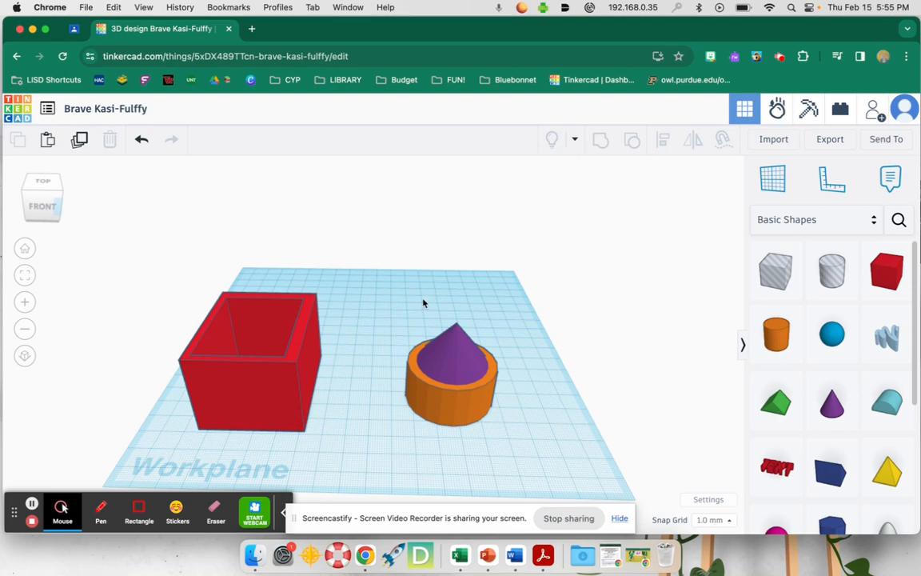
# Group the purple cone and the orange cylinder into one shape.
pyautogui.moveTo(420, 303); pyautogui.dragTo(515, 458)
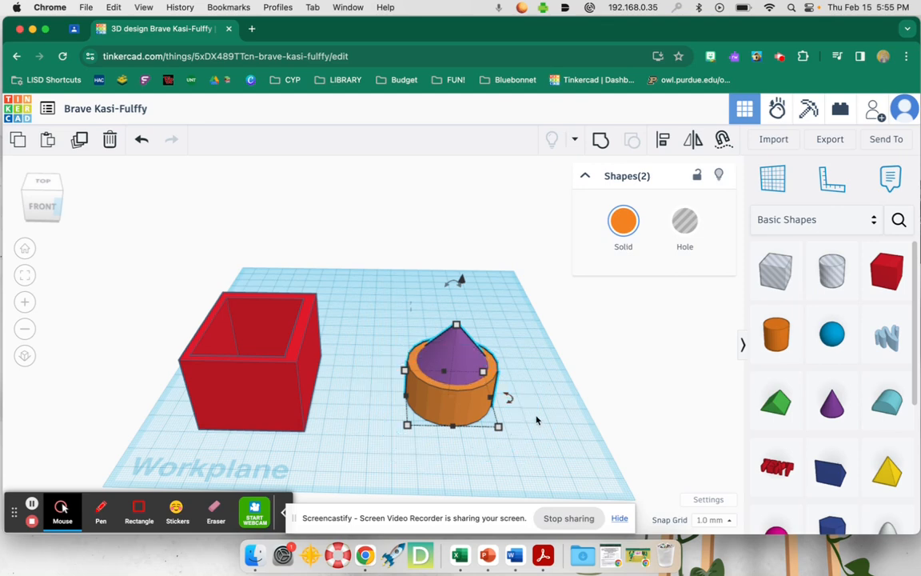
pyautogui.click(601, 139)
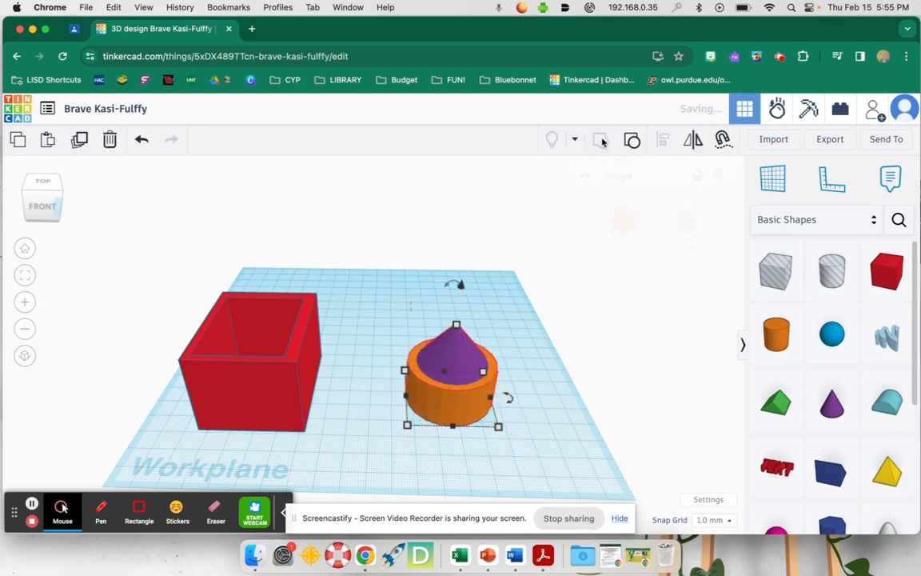
pyautogui.click(488, 321)
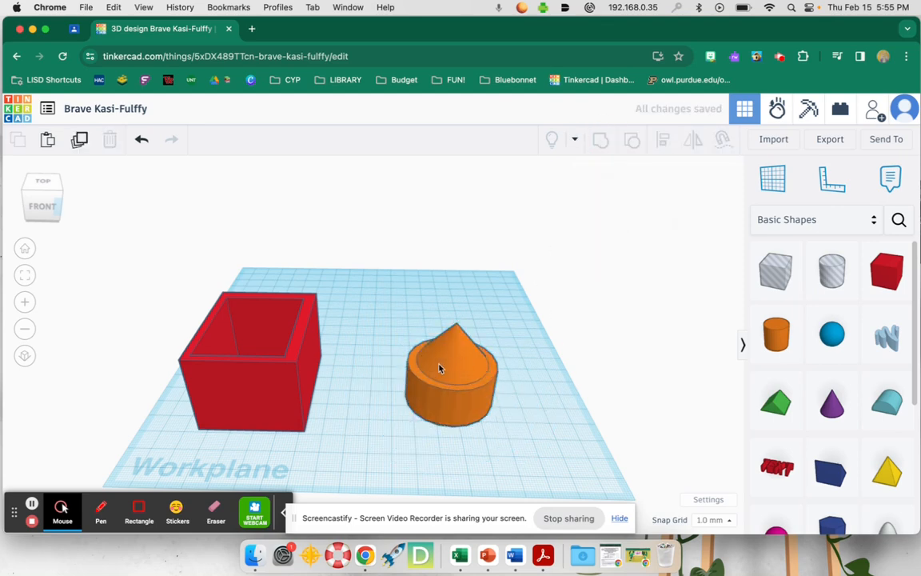
# Resize the grouped cylinder and cone to a base of about 38 by 36 mm, and slightly extend its height and depth.
pyautogui.click(447, 373)
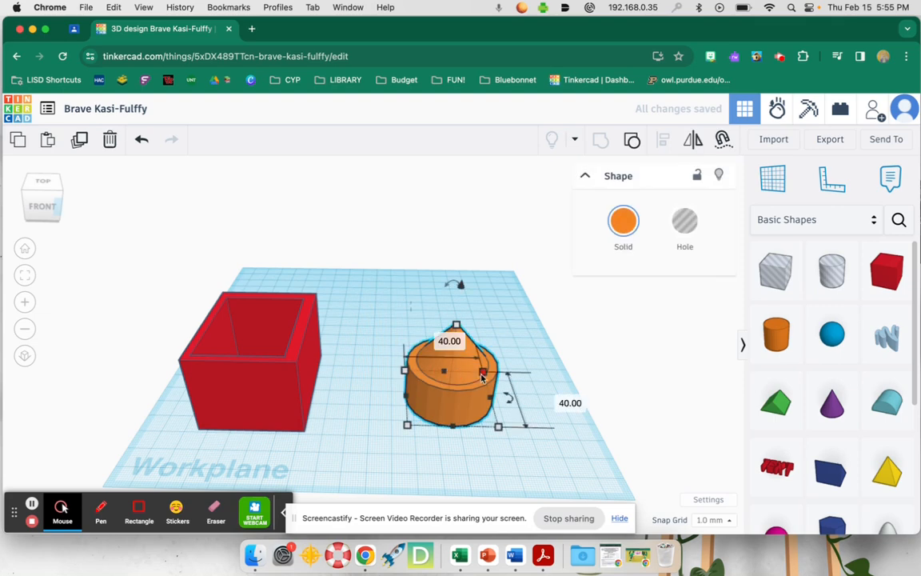
pyautogui.moveTo(486, 375)
pyautogui.mouseDown()
pyautogui.moveTo(498, 381)
pyautogui.moveTo(471, 390)
pyautogui.moveTo(497, 374)
pyautogui.mouseUp()
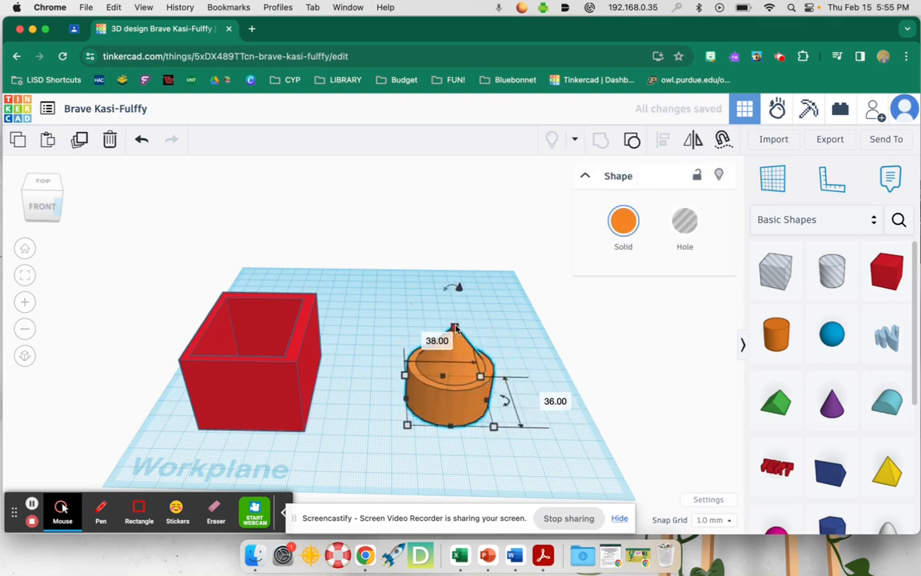
pyautogui.moveTo(455, 328)
pyautogui.mouseDown()
pyautogui.moveTo(468, 257)
pyautogui.moveTo(460, 321)
pyautogui.mouseUp()
pyautogui.moveTo(494, 426)
pyautogui.mouseDown()
pyautogui.moveTo(531, 448)
pyautogui.moveTo(528, 458)
pyautogui.moveTo(495, 436)
pyautogui.mouseUp()
pyautogui.click(400, 289)
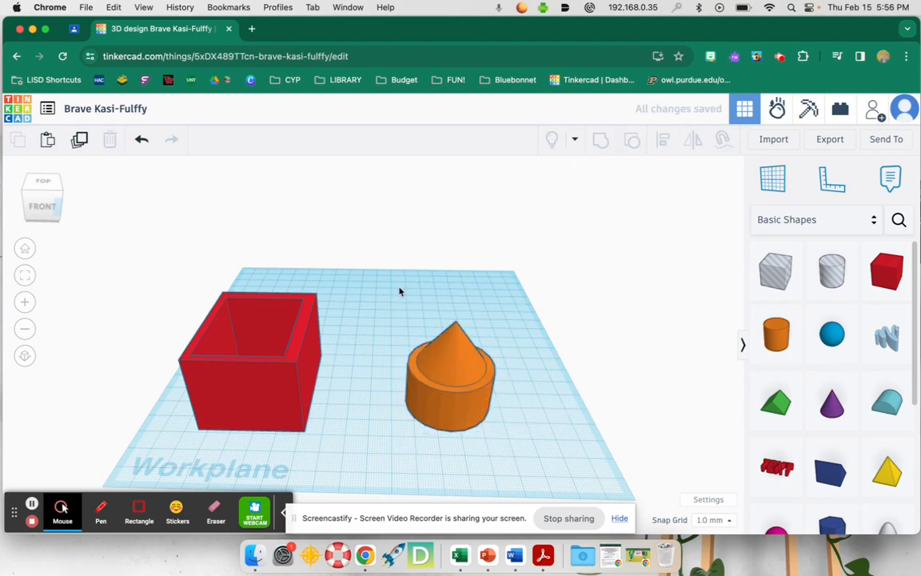
# Change the grouped cylinder and cone to solid magenta.
pyautogui.click(445, 364)
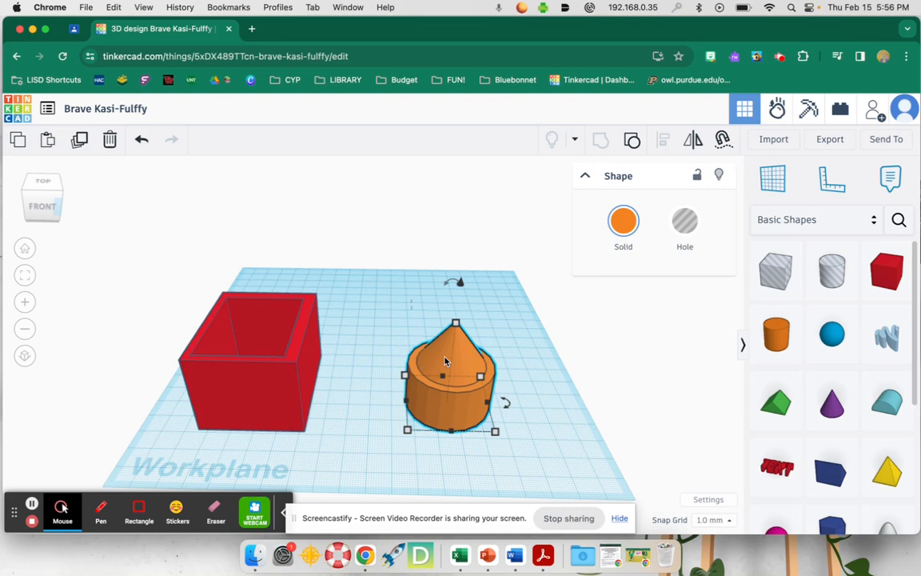
pyautogui.click(623, 223)
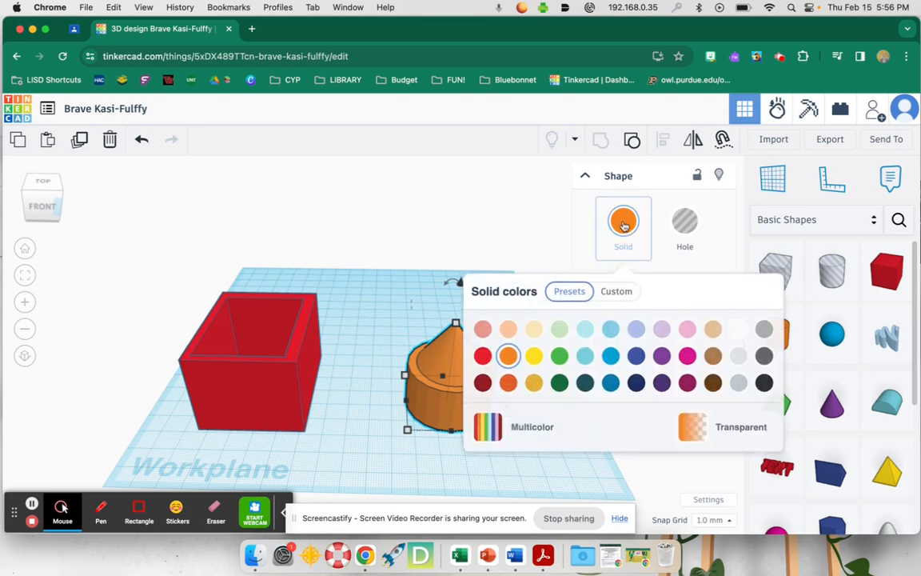
pyautogui.click(687, 355)
pyautogui.click(395, 273)
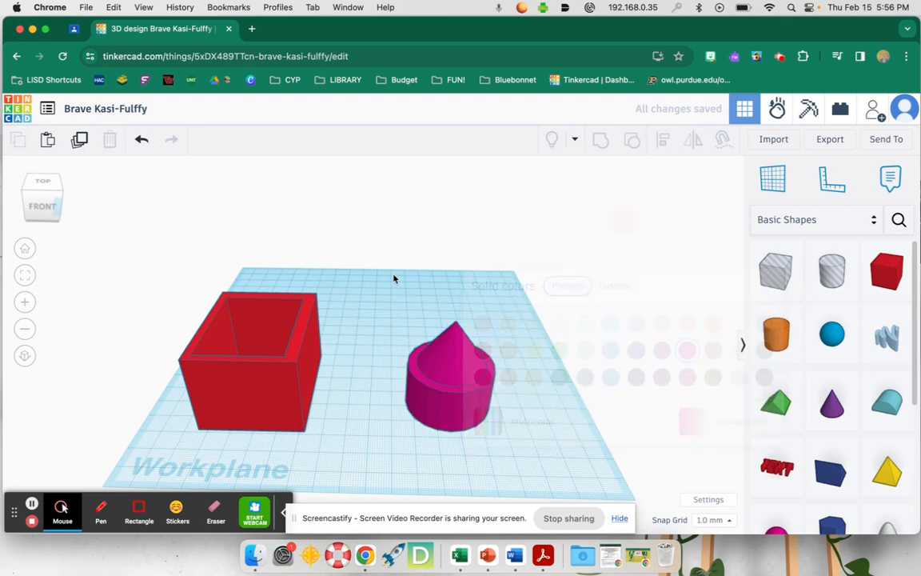
# Change the hollow red box to the light aqua solid preset colour.
pyautogui.click(299, 361)
pyautogui.click(623, 223)
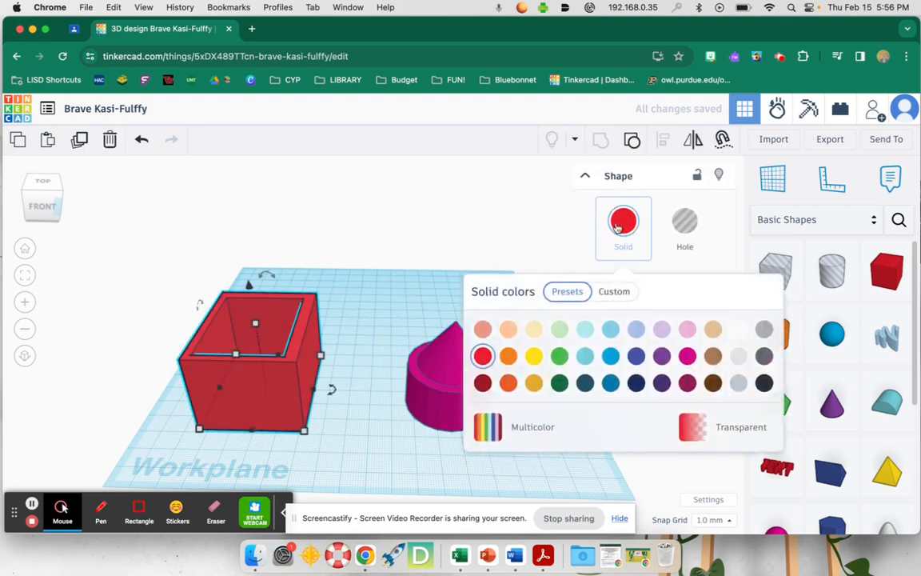
pyautogui.click(585, 329)
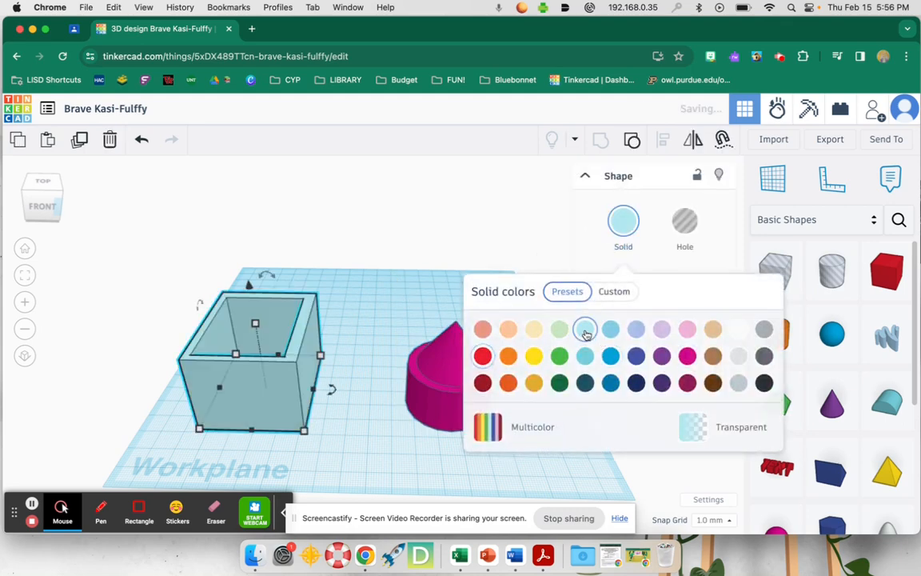
pyautogui.click(403, 294)
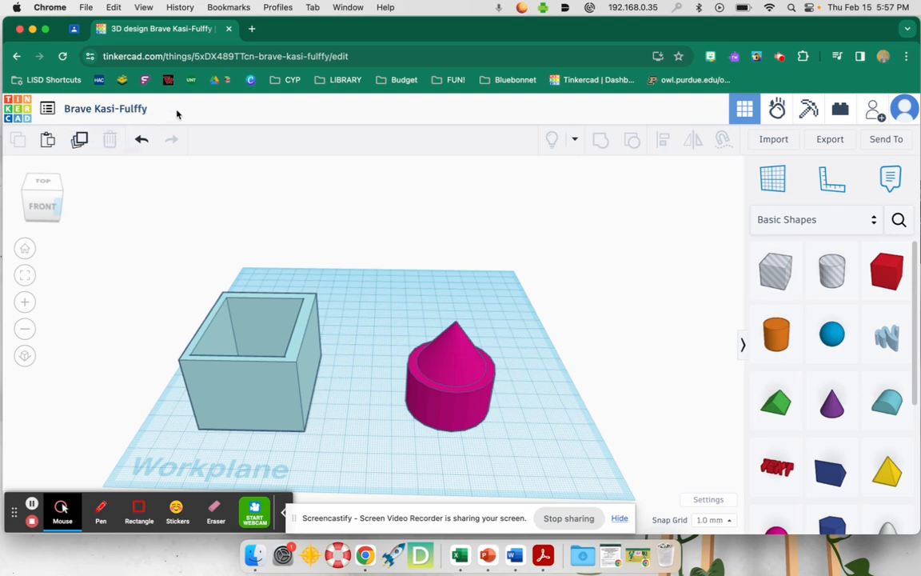
# Rename the design as box castle.
pyautogui.click(118, 108)
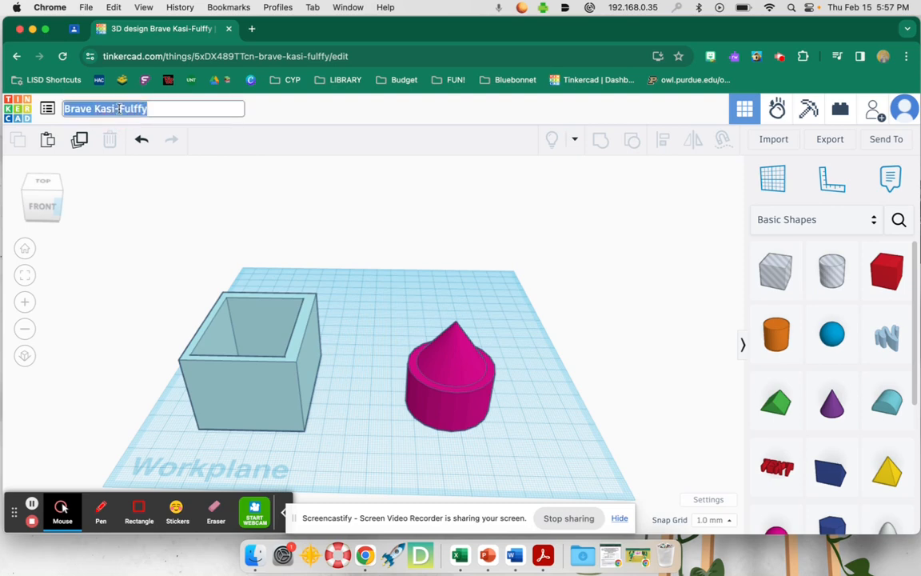
pyautogui.write('cox')
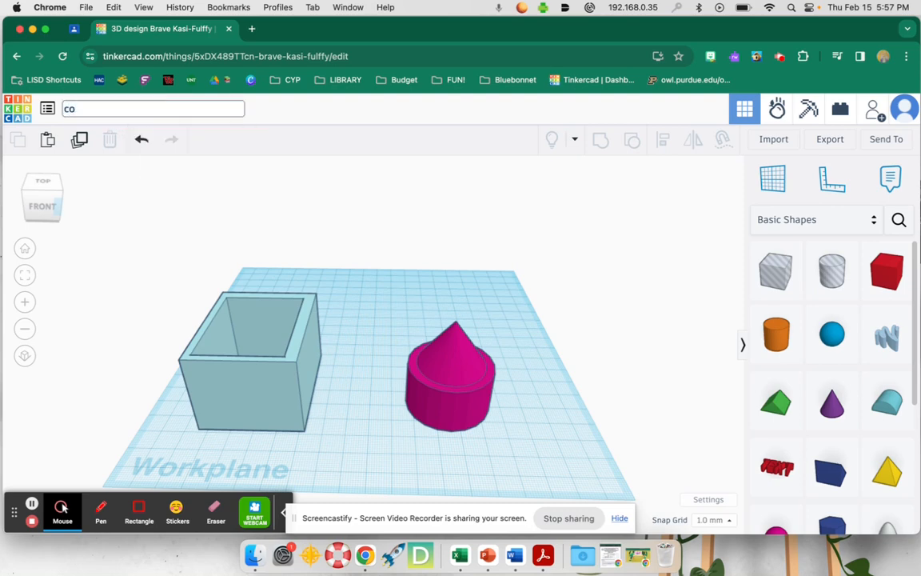
pyautogui.press('BackSpace')
pyautogui.press('BackSpace')
pyautogui.press('BackSpace')
pyautogui.write('box')
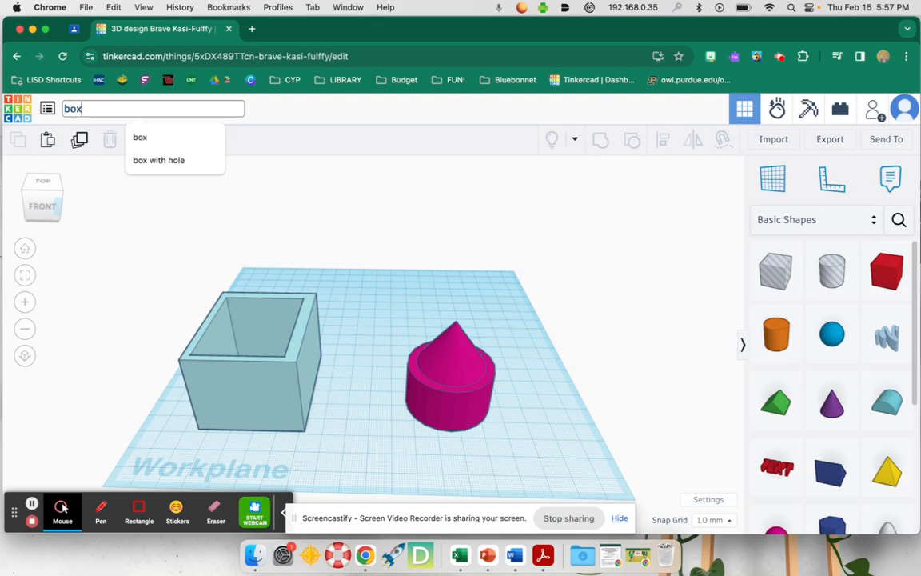
pyautogui.write(' castle')
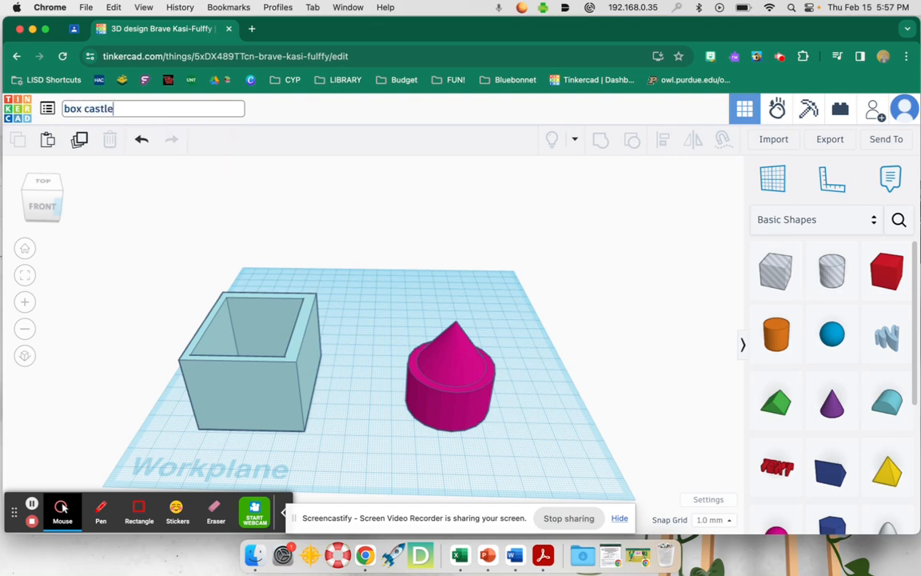
pyautogui.press('Return')
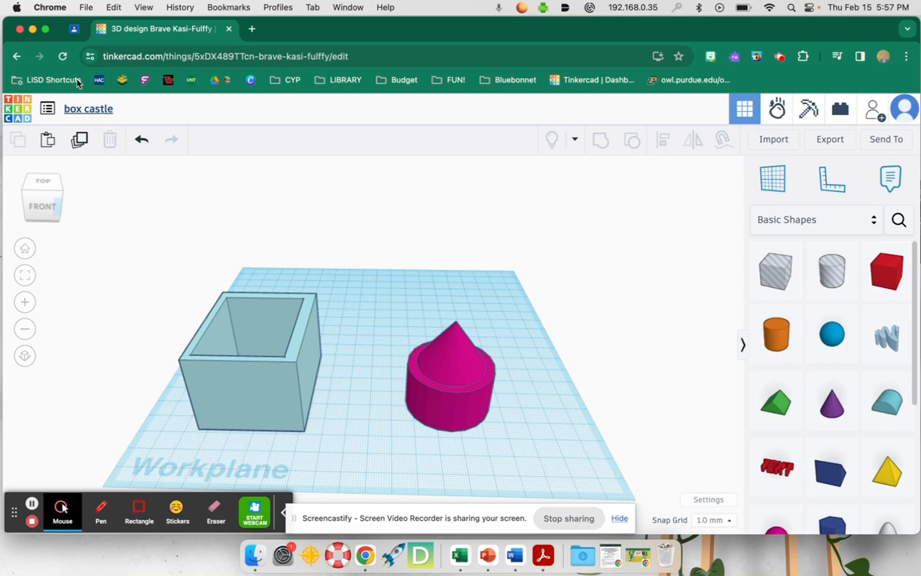
# Return to the Tinkercad dashboard and find the box castle design among the saved 3D designs.
pyautogui.click(21, 111)
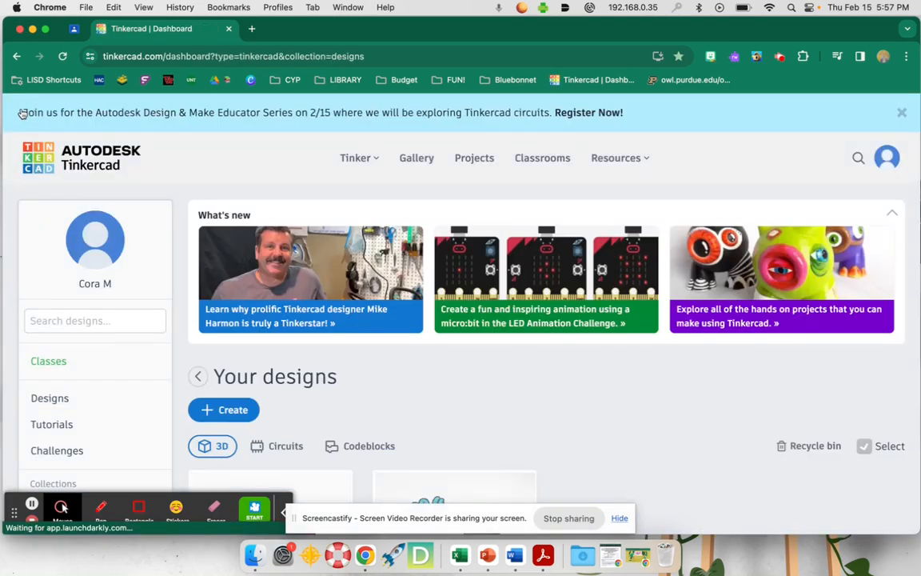
pyautogui.scroll(-2, 420, 408)
pyautogui.scroll(-4, 419, 408)
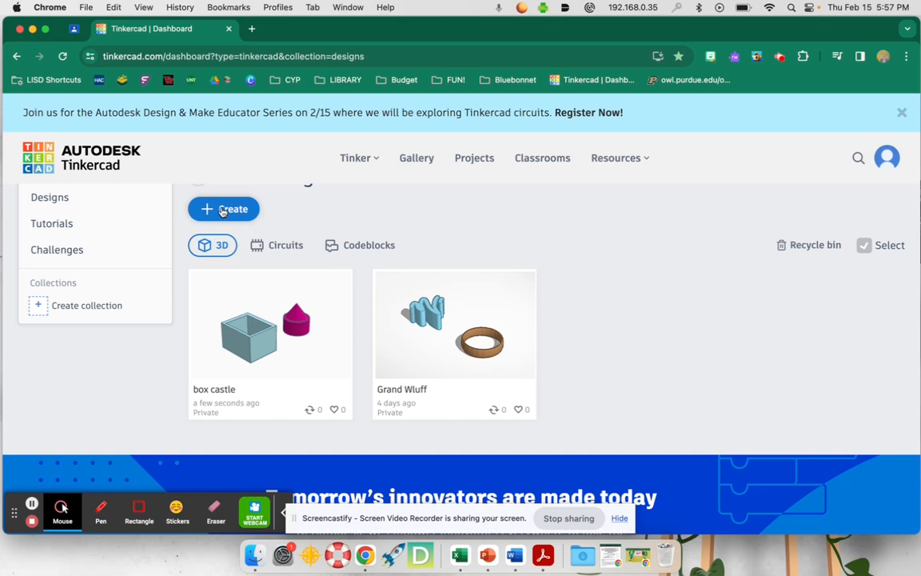
# Review the class link post in Google Classroom and the box castle design on the Tinkercad dashboard, ending in Google Classroom.
pyautogui.click(74, 28)
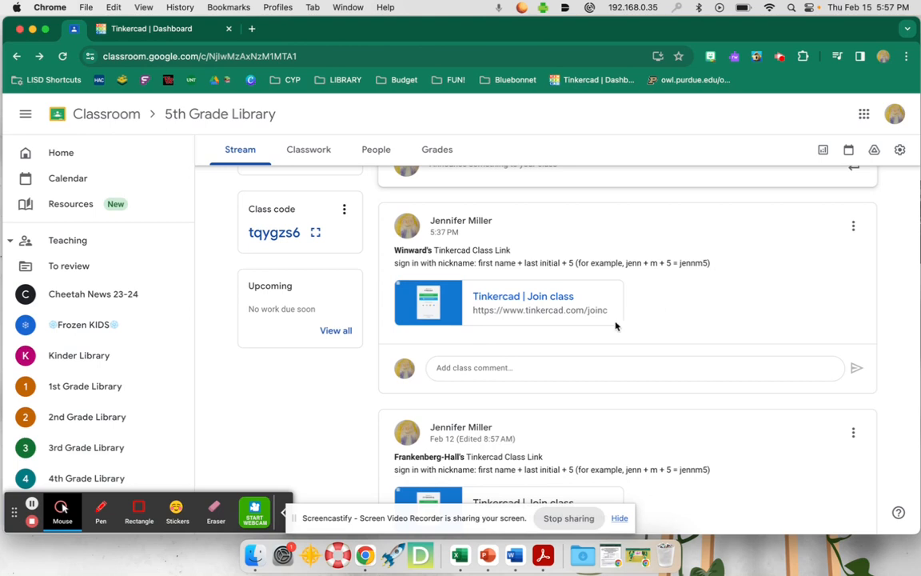
pyautogui.click(178, 31)
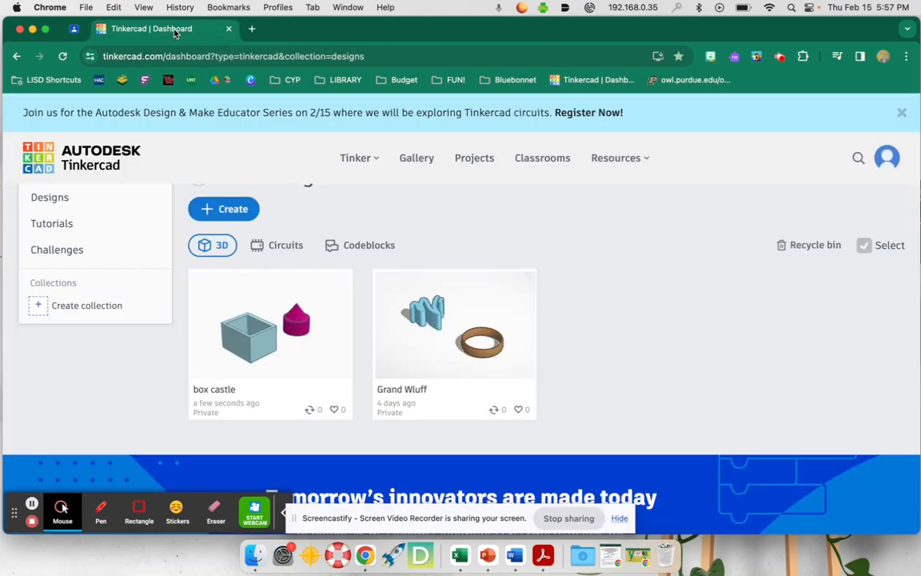
pyautogui.moveTo(292, 370)
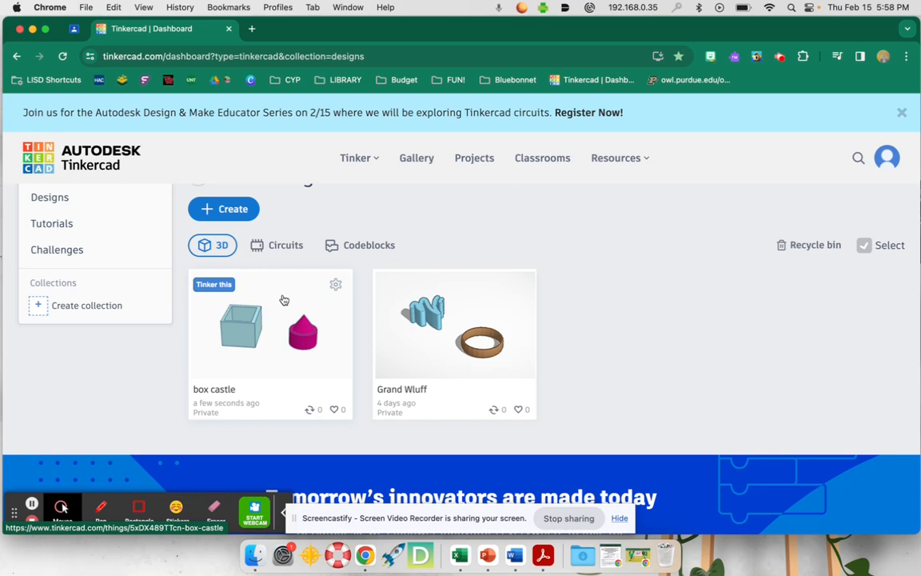
pyautogui.click(74, 28)
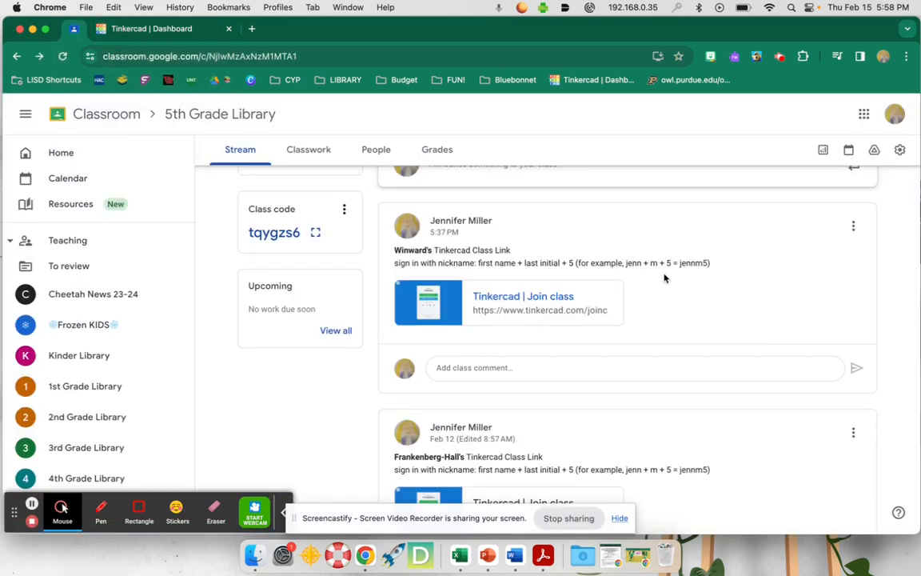